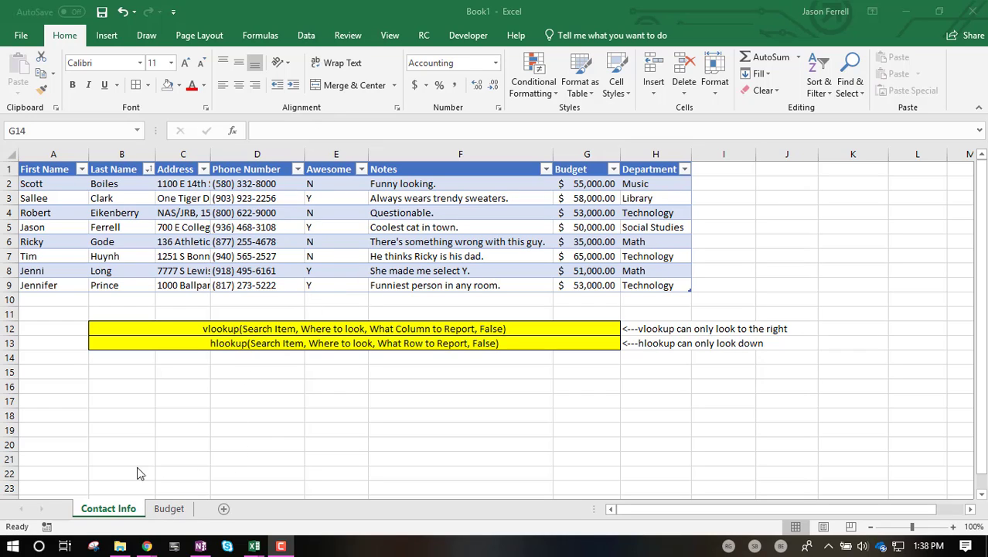
Step: Compare the name columns on the Contact Info and Budget sheets and review the Index syntax note on the Budget sheet
{"action": "left_click", "coordinate": [167, 510]}
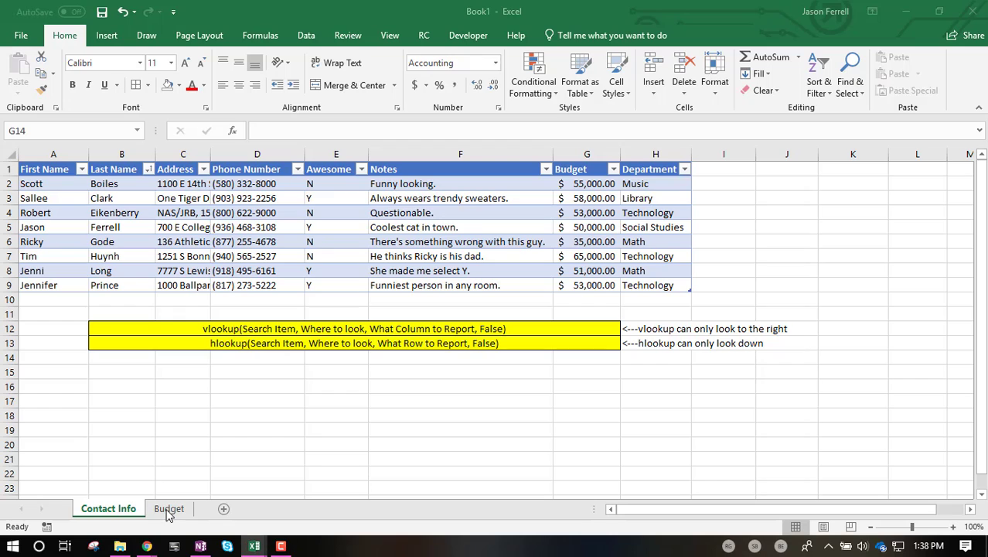
{"action": "left_click", "coordinate": [167, 509]}
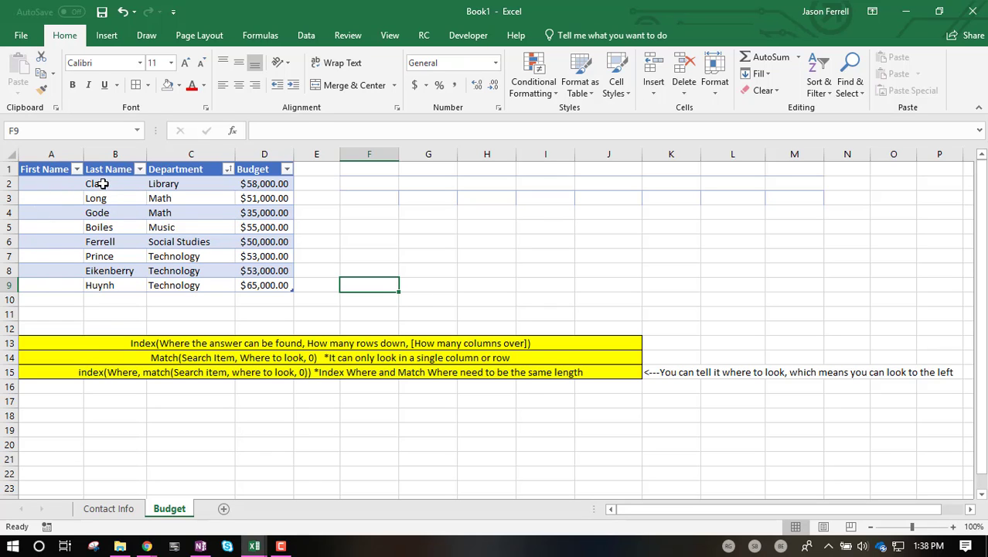
{"action": "left_click", "coordinate": [104, 509]}
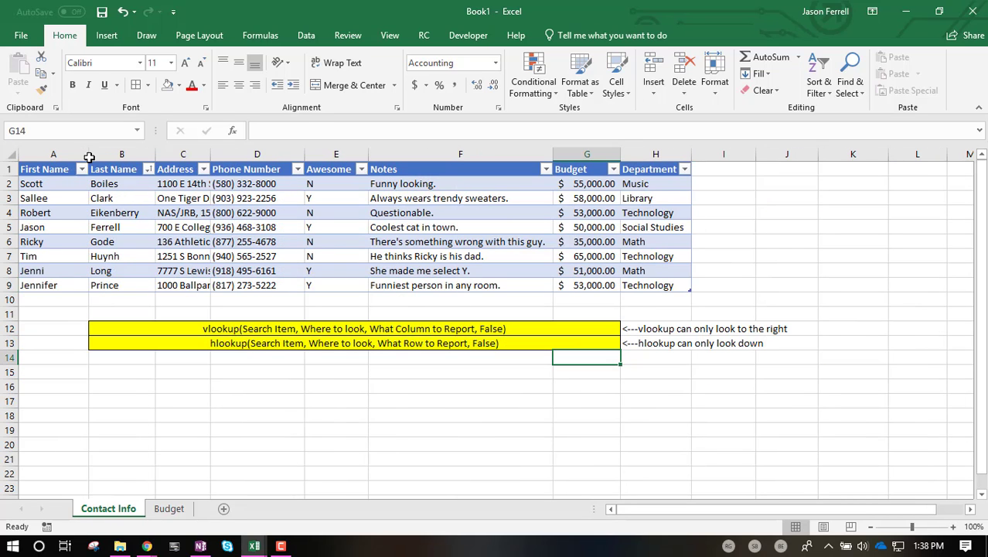
{"action": "left_click", "coordinate": [167, 508]}
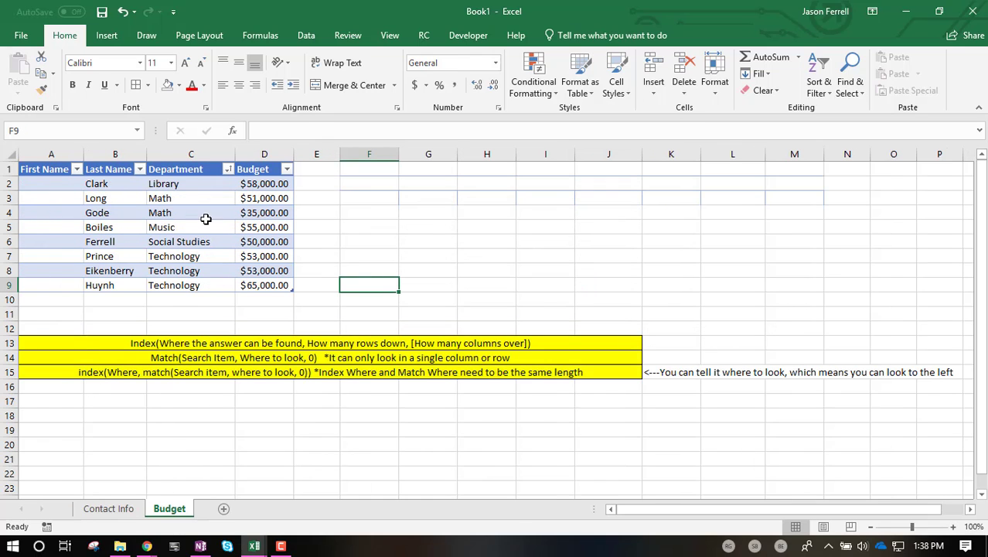
{"action": "left_click", "coordinate": [107, 187]}
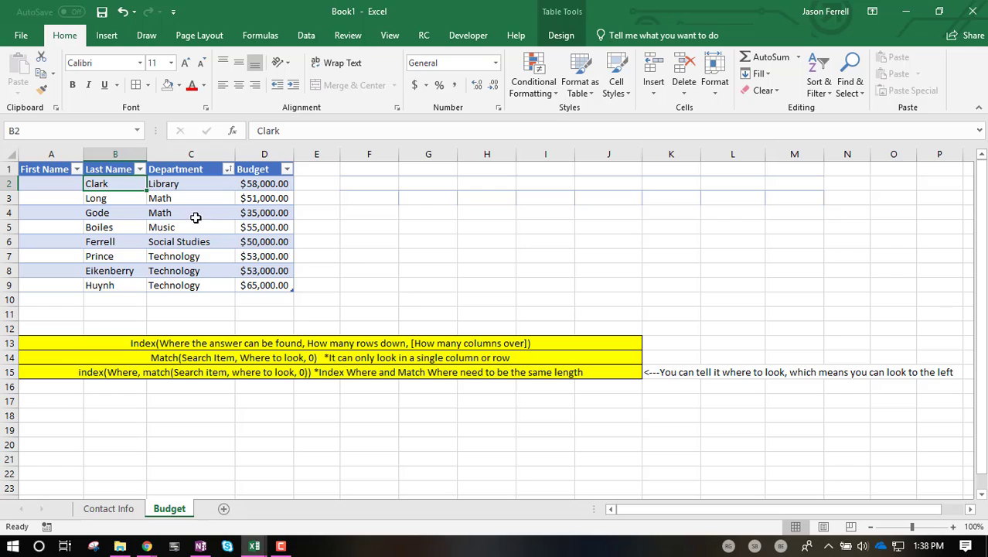
{"action": "left_click", "coordinate": [40, 186]}
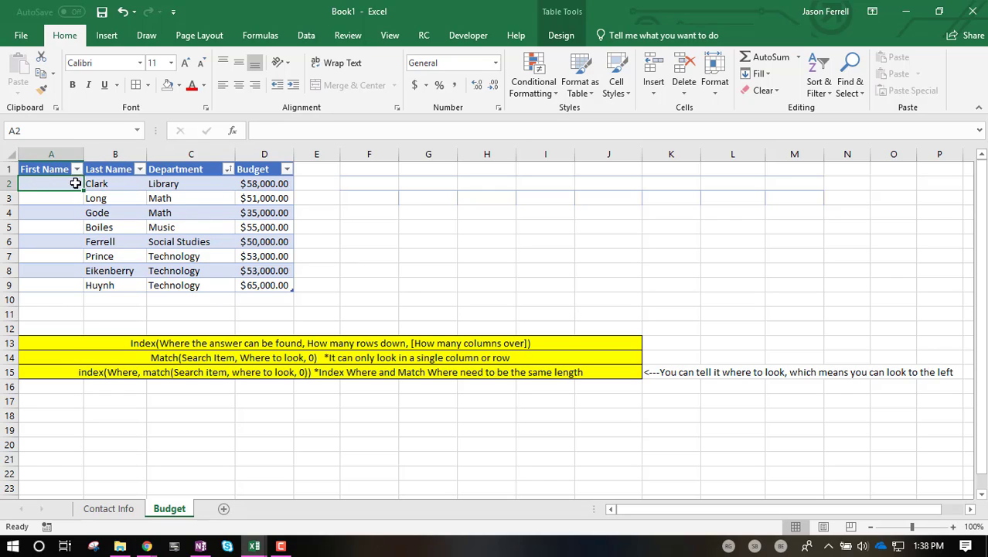
{"action": "left_click", "coordinate": [100, 179]}
{"action": "left_click", "coordinate": [68, 182]}
{"action": "left_click", "coordinate": [101, 183]}
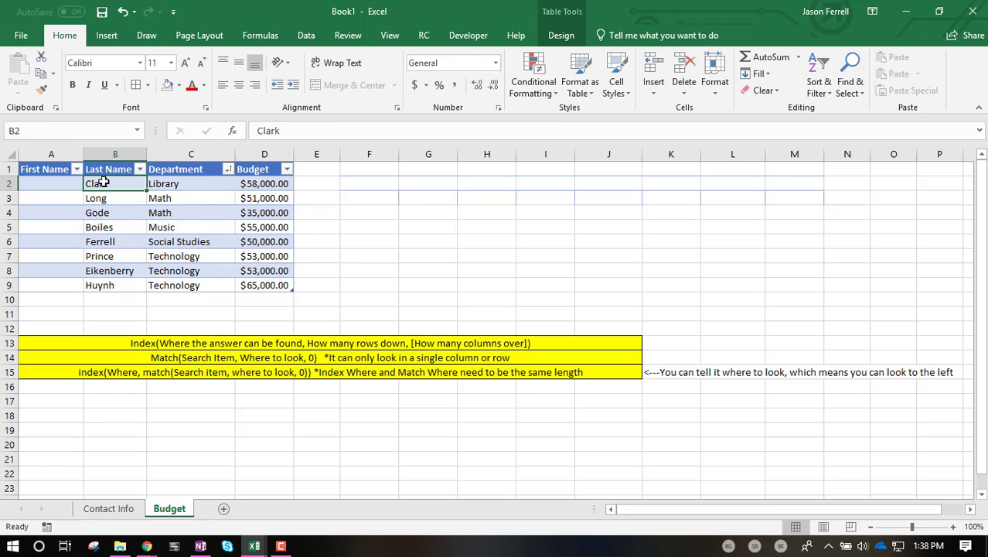
{"action": "left_click", "coordinate": [108, 508]}
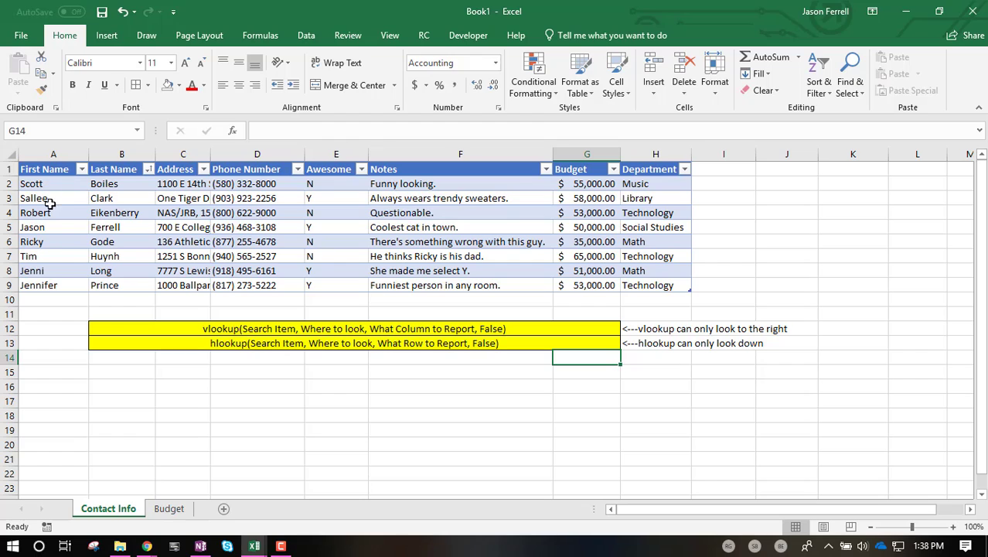
{"action": "left_click", "coordinate": [176, 513]}
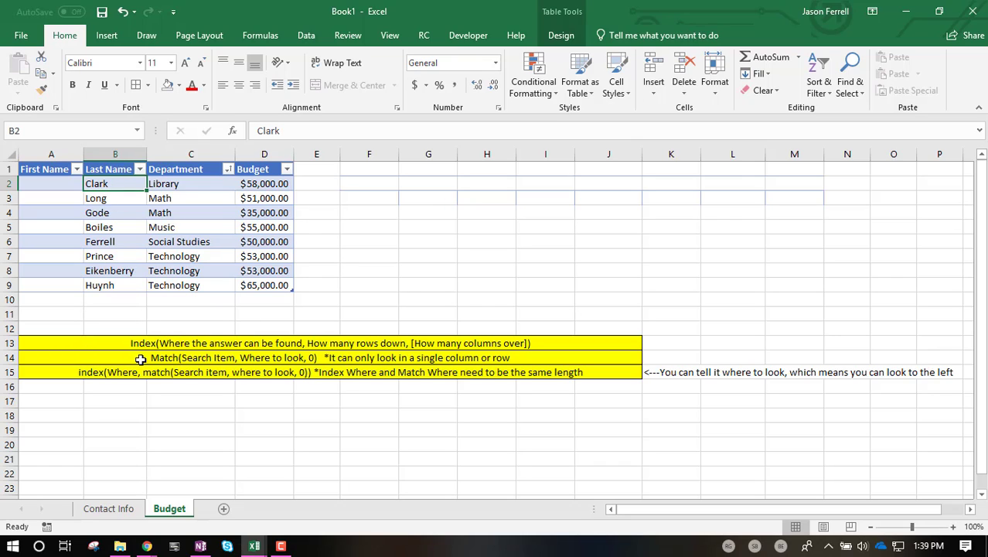
{"action": "left_click", "coordinate": [428, 203]}
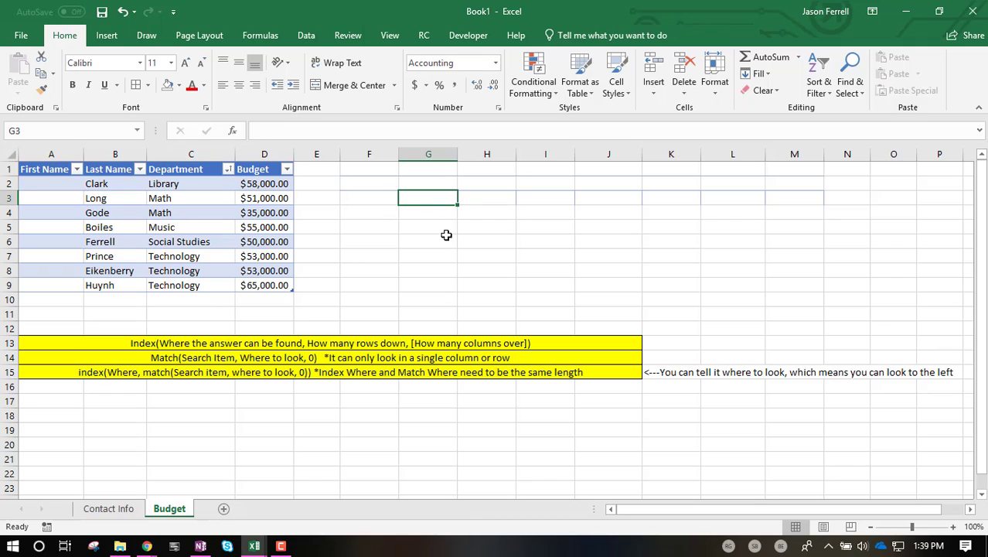
{"action": "left_click", "coordinate": [137, 343]}
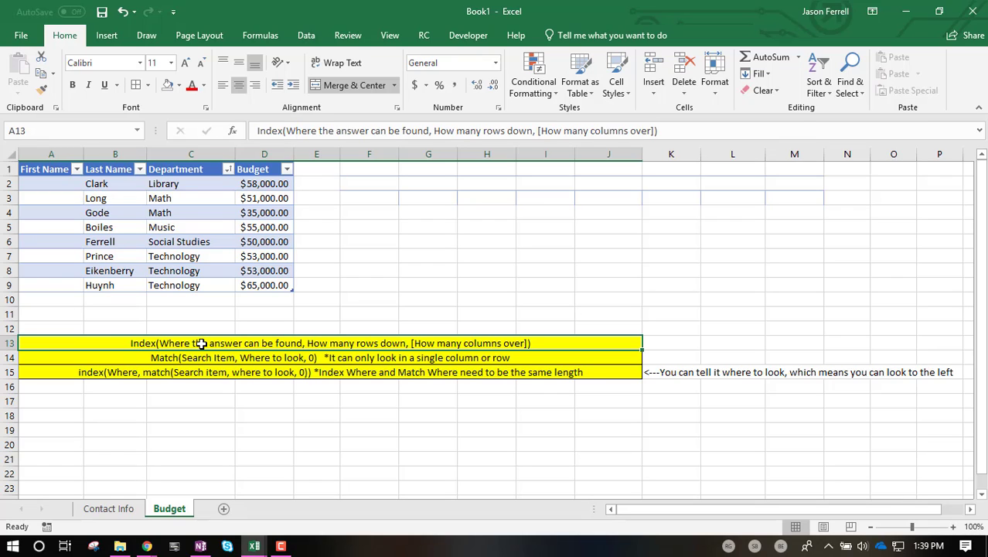
Step: Begin an INDEX formula in Budget cell F2 with the contact table's First Name column, ITContactT[First Name], as the array
{"action": "left_click", "coordinate": [410, 186]}
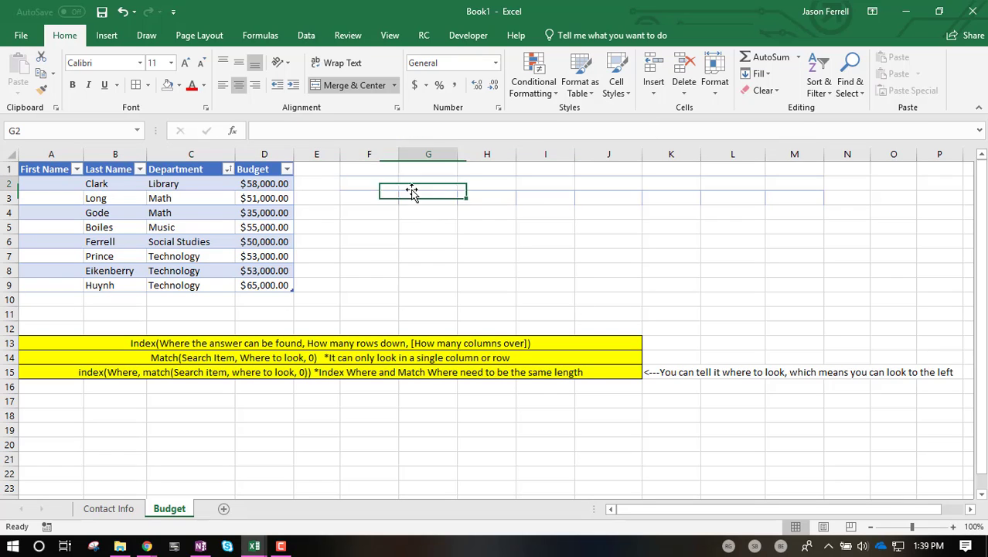
{"action": "left_click", "coordinate": [373, 185]}
{"action": "type", "text": "="}
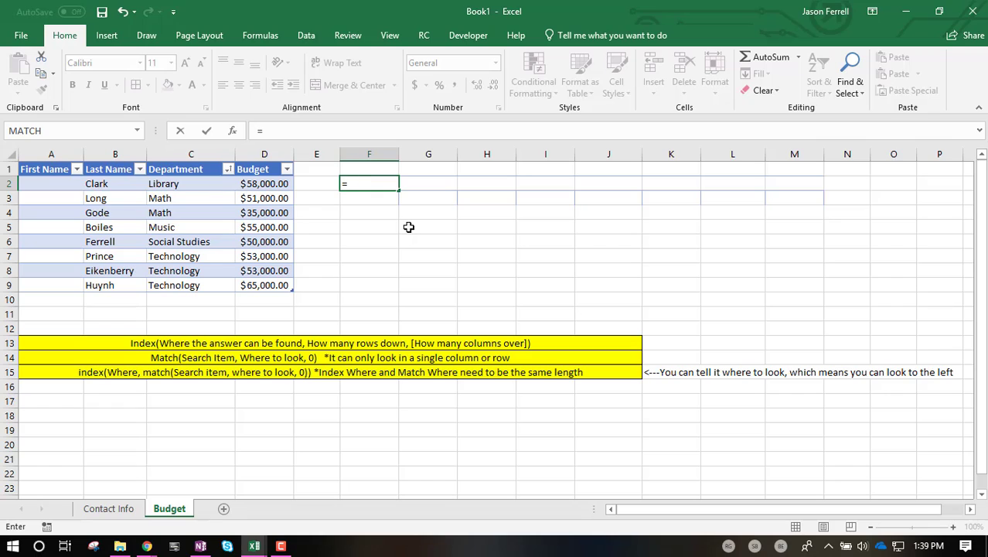
{"action": "type", "text": "Index"}
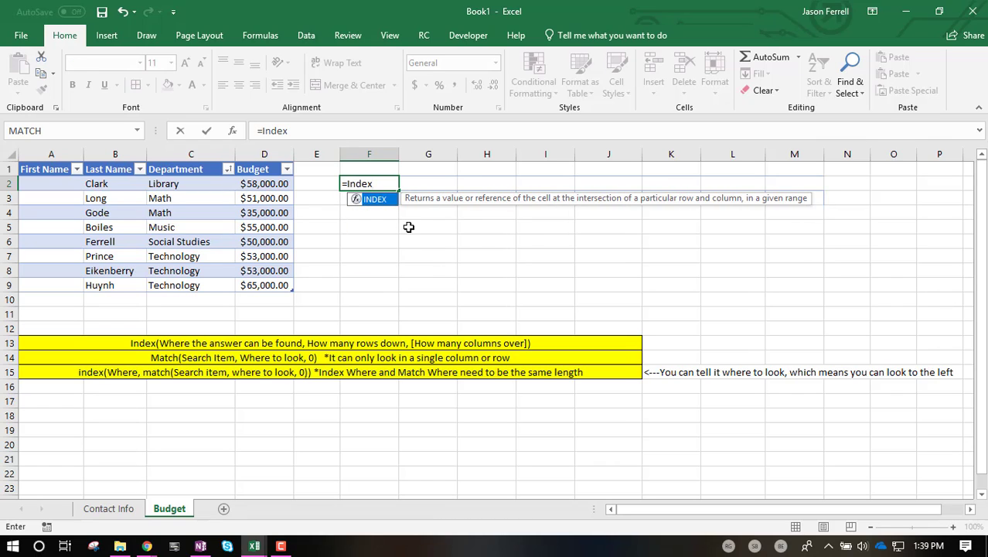
{"action": "type", "text": "("}
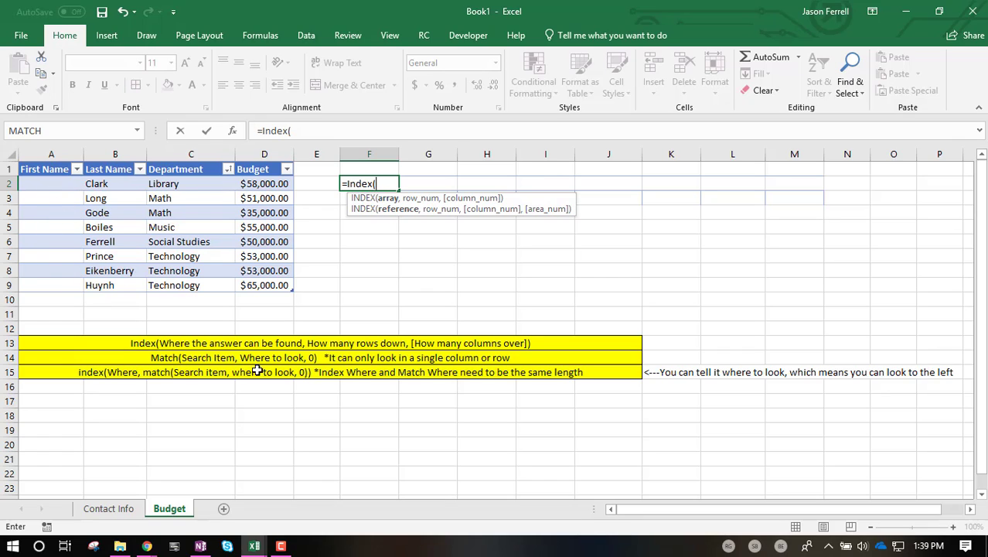
{"action": "left_click", "coordinate": [113, 512]}
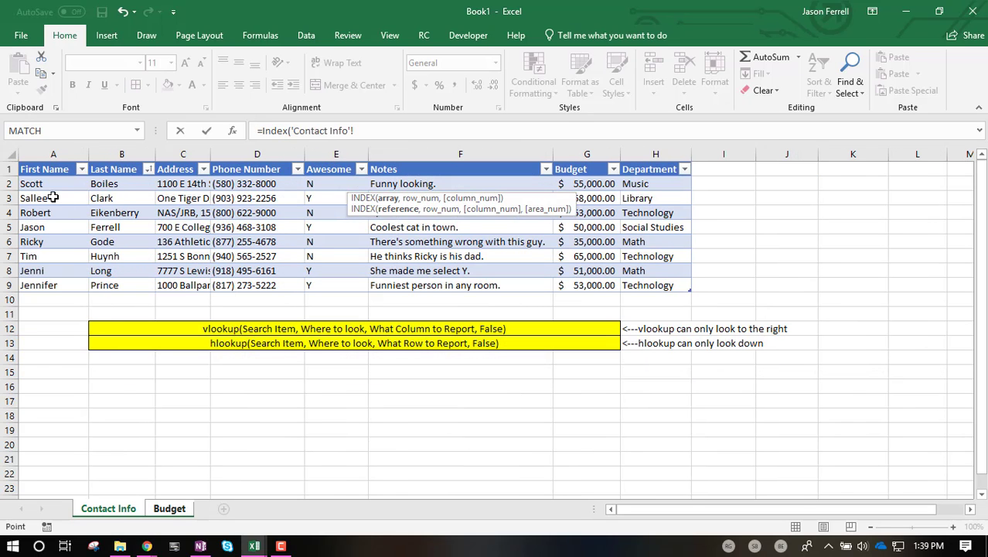
{"action": "left_click_drag", "start_coordinate": [49, 183], "coordinate": [62, 285]}
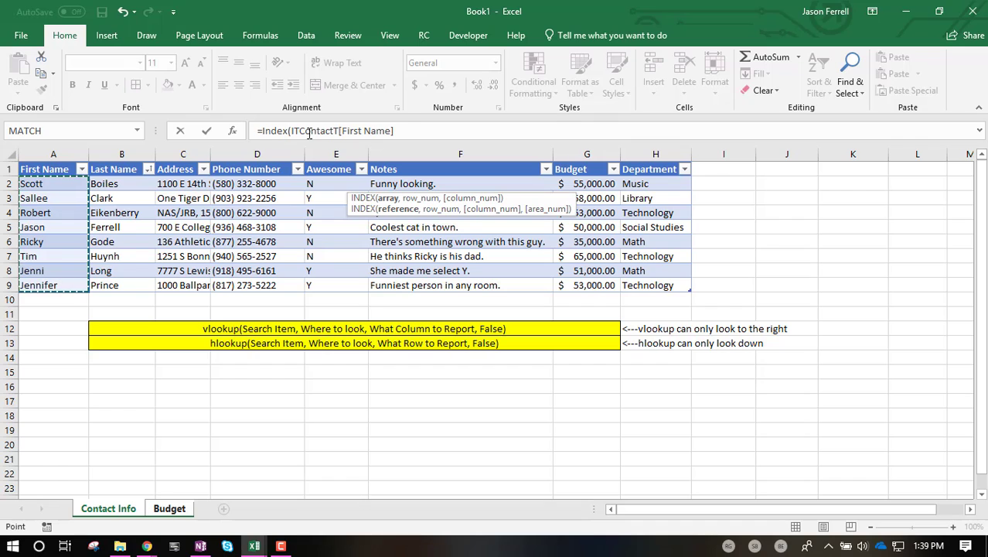
{"action": "left_click", "coordinate": [405, 130]}
{"action": "type", "text": ","}
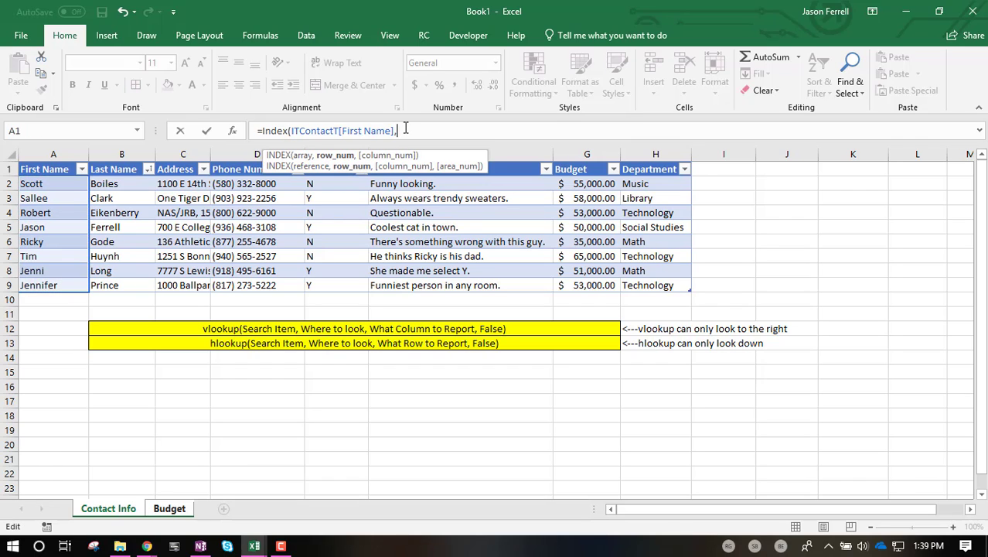
Step: Complete the INDEX formula in F2 with row number 2 and no column number
{"action": "left_click", "coordinate": [163, 510]}
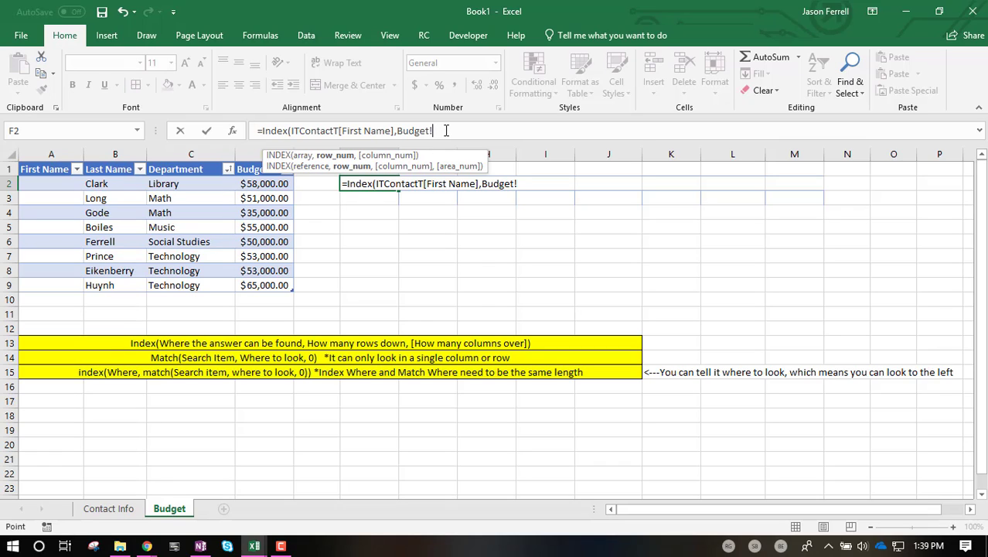
{"action": "key", "text": "BackSpace"}
{"action": "key", "text": "BackSpace"}
{"action": "key", "text": "BackSpace"}
{"action": "key", "text": "BackSpace"}
{"action": "key", "text": "BackSpace"}
{"action": "key", "text": "BackSpace"}
{"action": "key", "text": "BackSpace"}
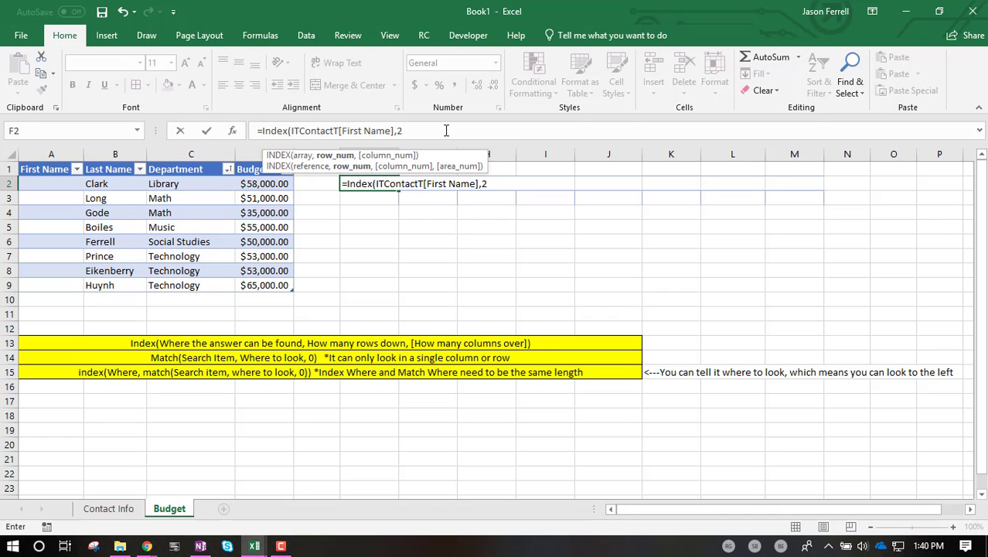
{"action": "type", "text": ","}
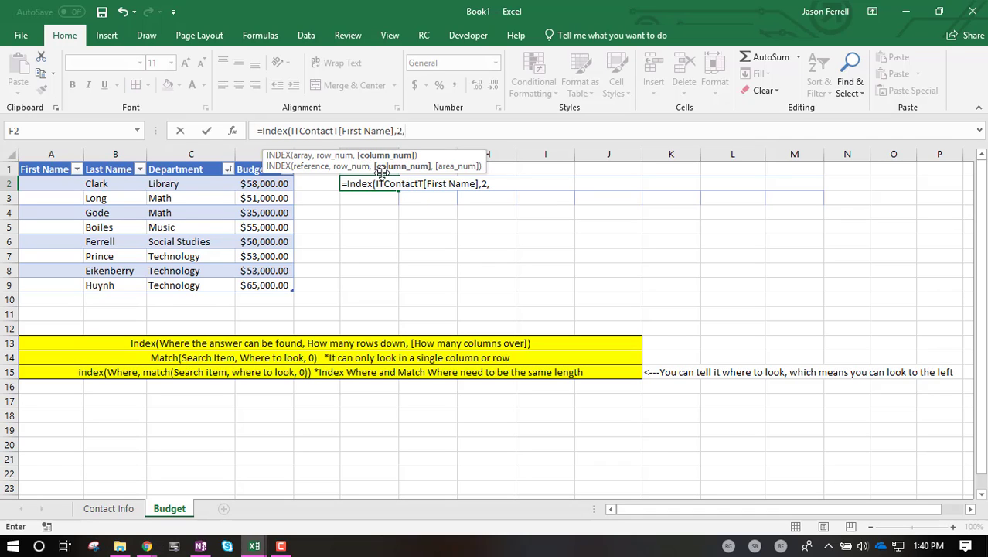
{"action": "key", "text": "BackSpace"}
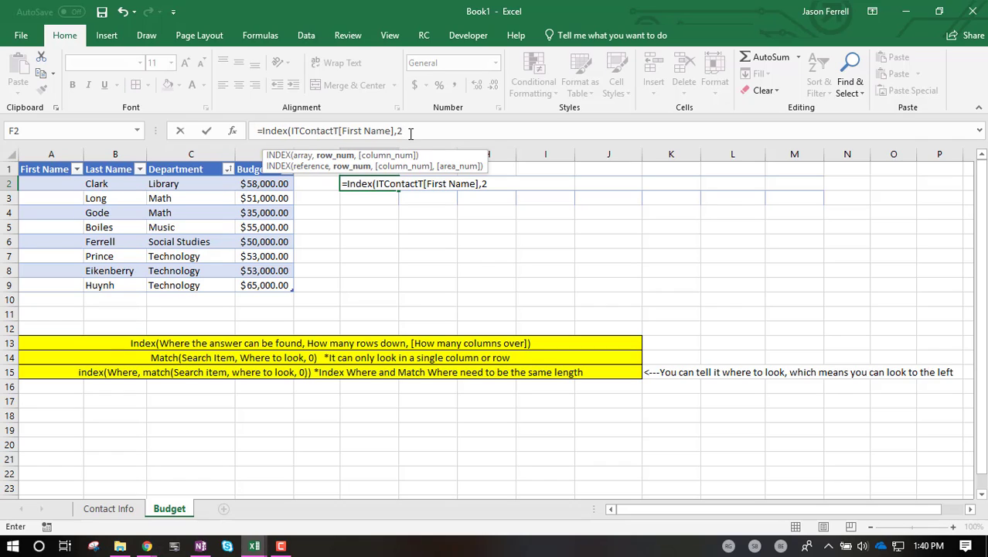
{"action": "type", "text": ")"}
{"action": "key", "text": "Return"}
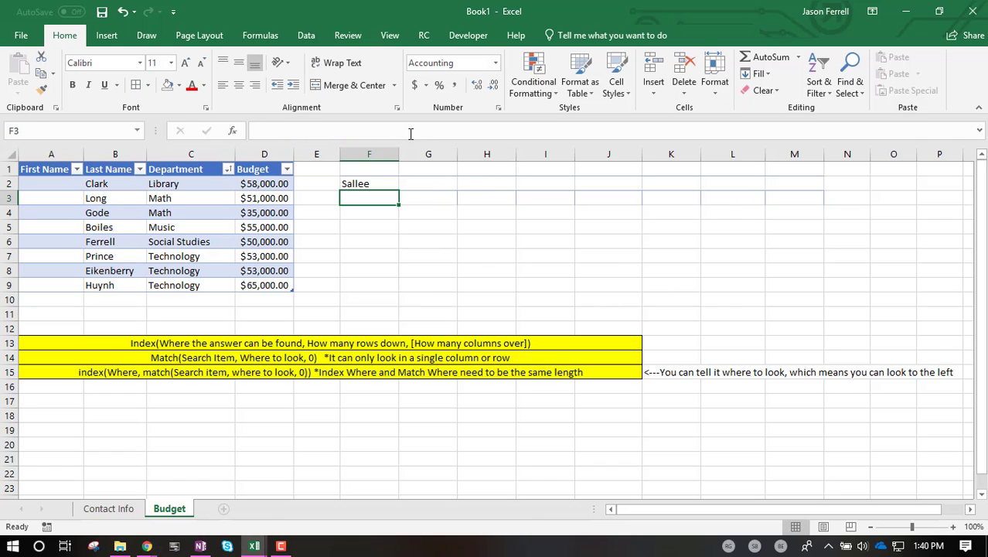
Step: Change the row number in the F2 INDEX formula to 5
{"action": "key", "text": "Up"}
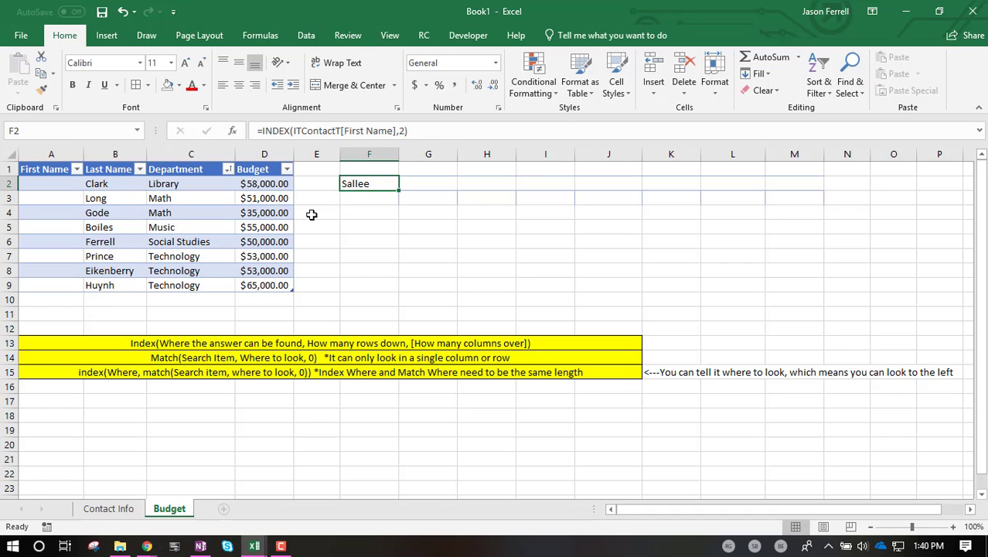
{"action": "left_click", "coordinate": [363, 193]}
{"action": "left_click", "coordinate": [361, 184]}
{"action": "left_click", "coordinate": [402, 128]}
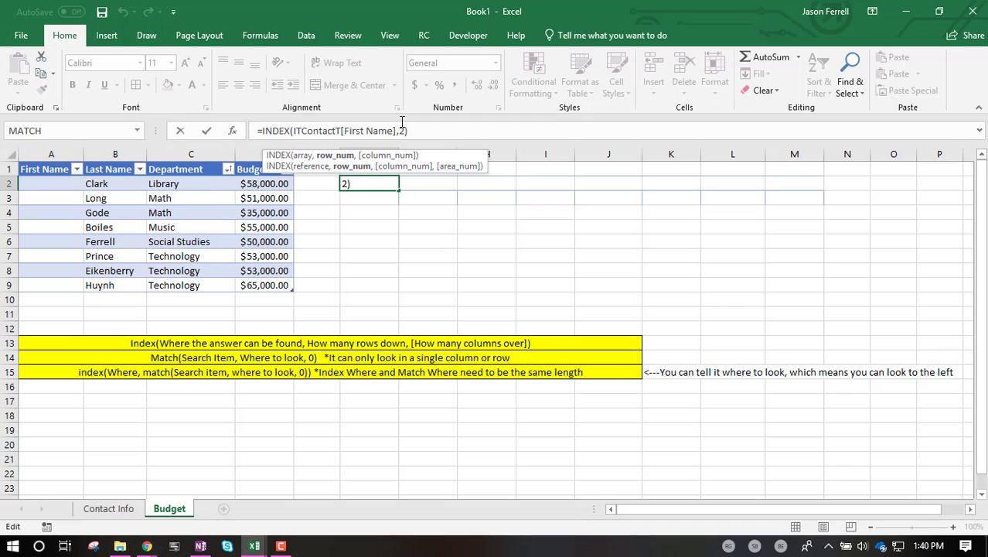
{"action": "key", "text": "Return"}
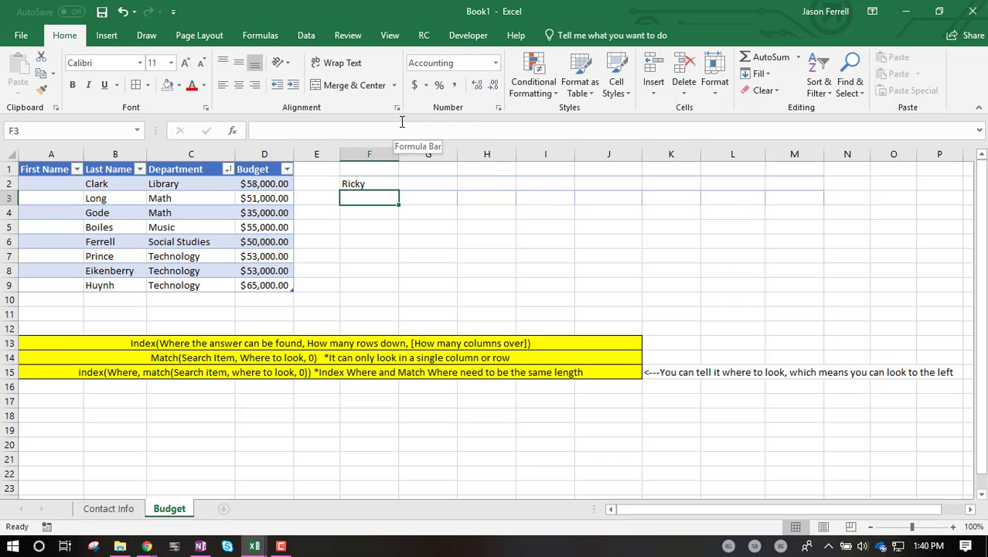
Step: Set the row number in the F2 INDEX formula to 3
{"action": "key", "text": "Up"}
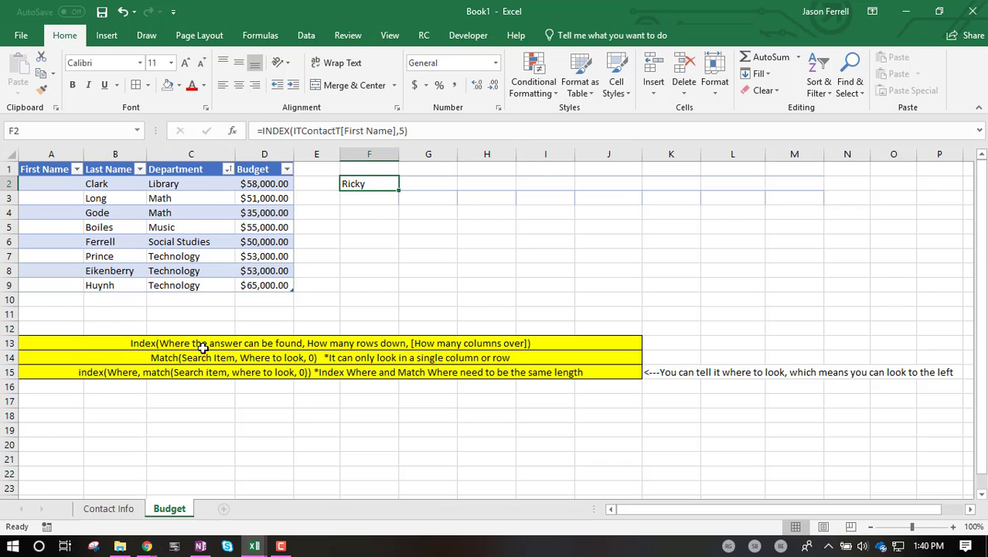
{"action": "left_click", "coordinate": [402, 130]}
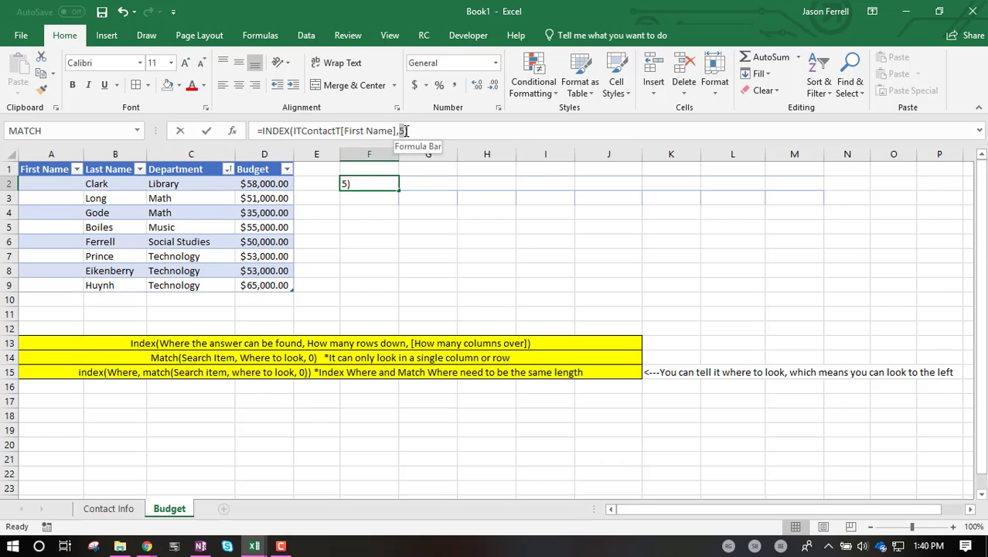
{"action": "left_click_drag", "start_coordinate": [406, 132], "coordinate": [405, 132]}
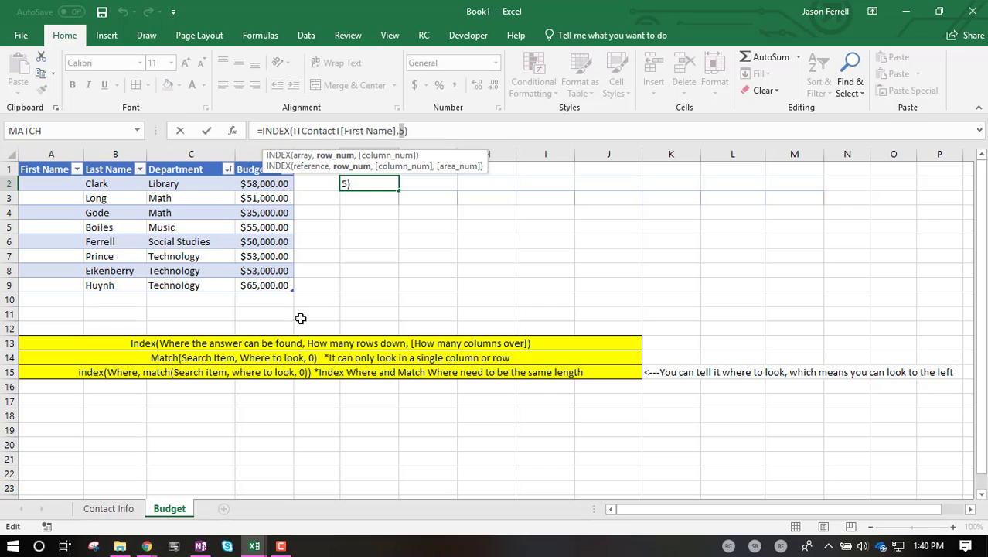
{"action": "left_click", "coordinate": [383, 200]}
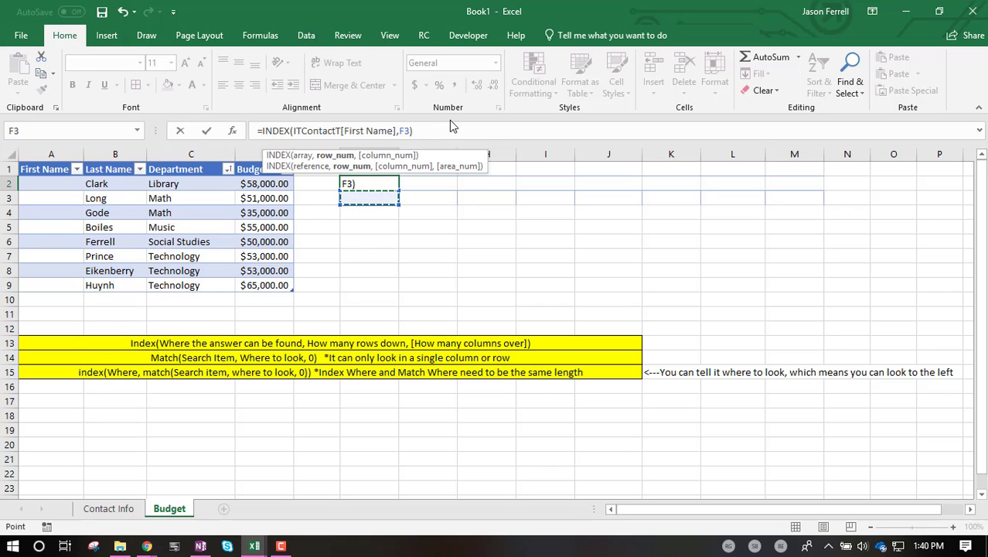
{"action": "key", "text": "BackSpace"}
{"action": "key", "text": "BackSpace"}
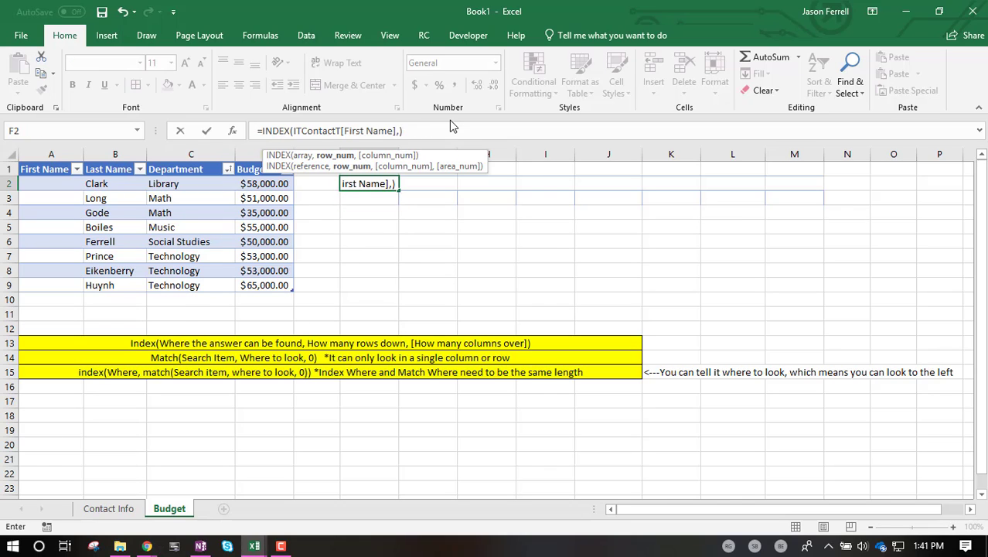
{"action": "type", "text": "3"}
{"action": "key", "text": "Return"}
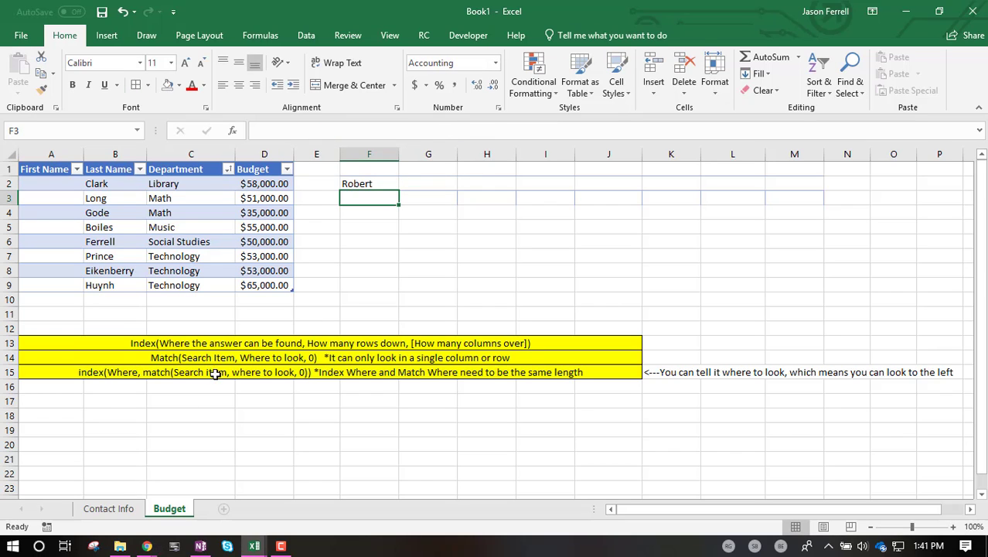
Step: Check the Contact Info sheet's First Name list against the INDEX formula in Budget cell F2
{"action": "left_click", "coordinate": [96, 510]}
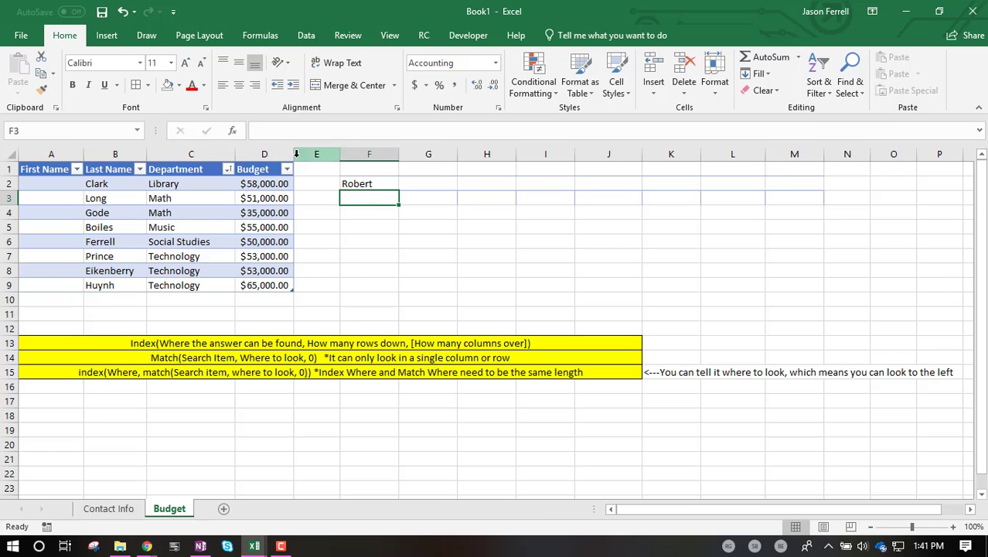
{"action": "left_click", "coordinate": [358, 185]}
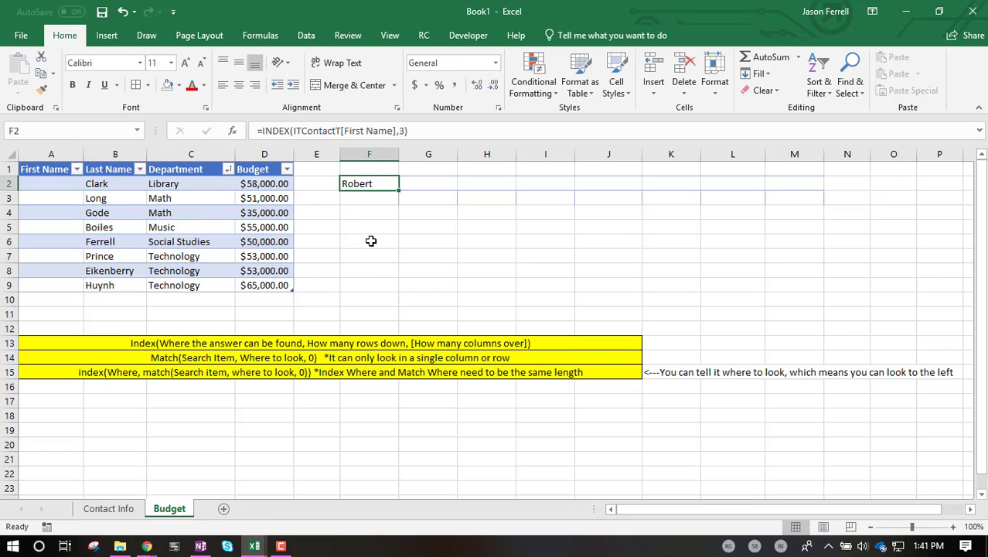
{"action": "left_click", "coordinate": [378, 199]}
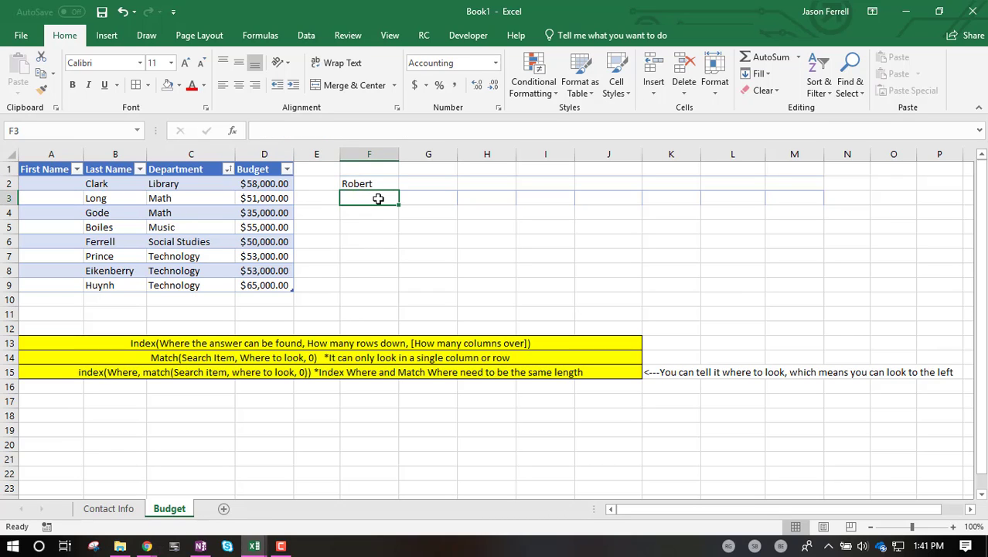
Step: Start a MATCH formula in F3 with B6 as the lookup value and the Contact Info sheet's Last Name column as the lookup array
{"action": "type", "text": "="}
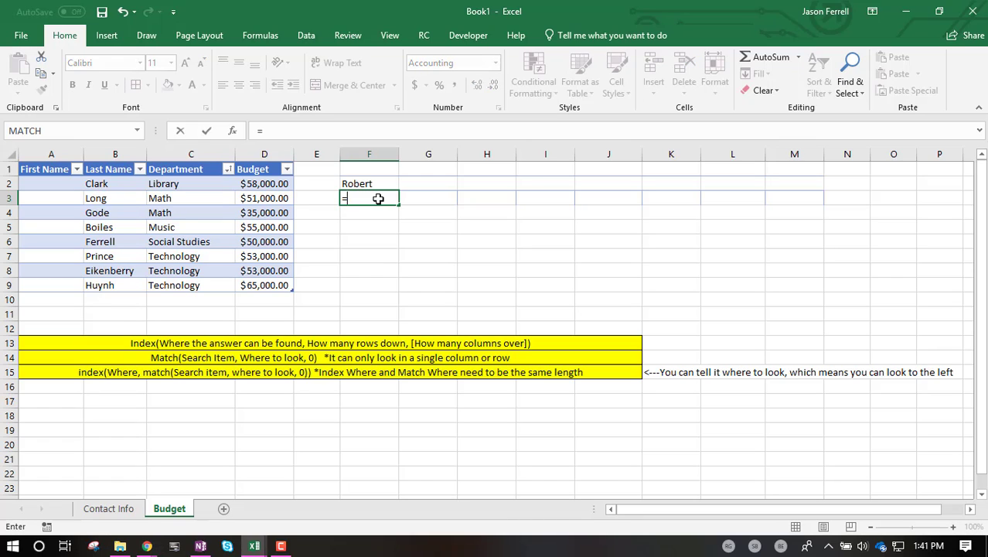
{"action": "type", "text": "Match("}
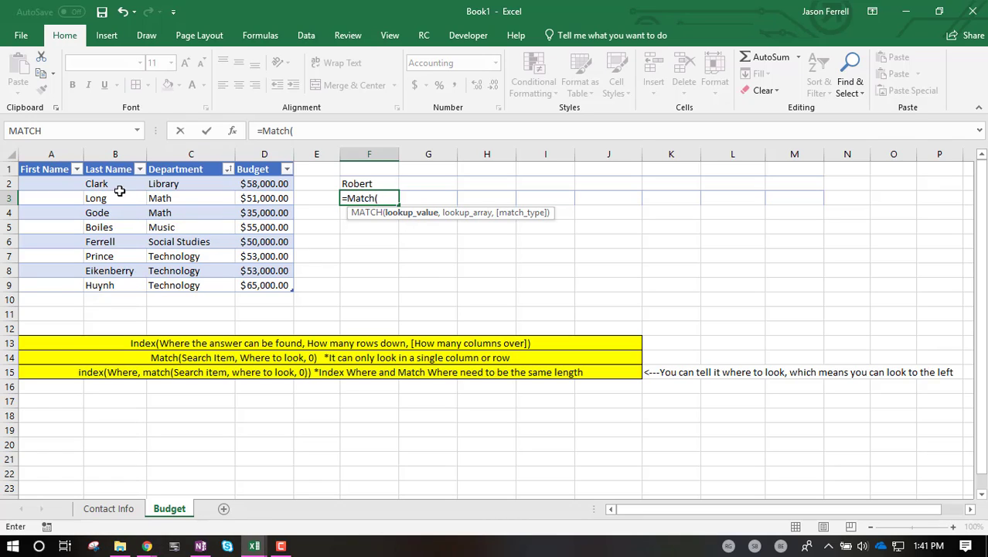
{"action": "left_click", "coordinate": [121, 244]}
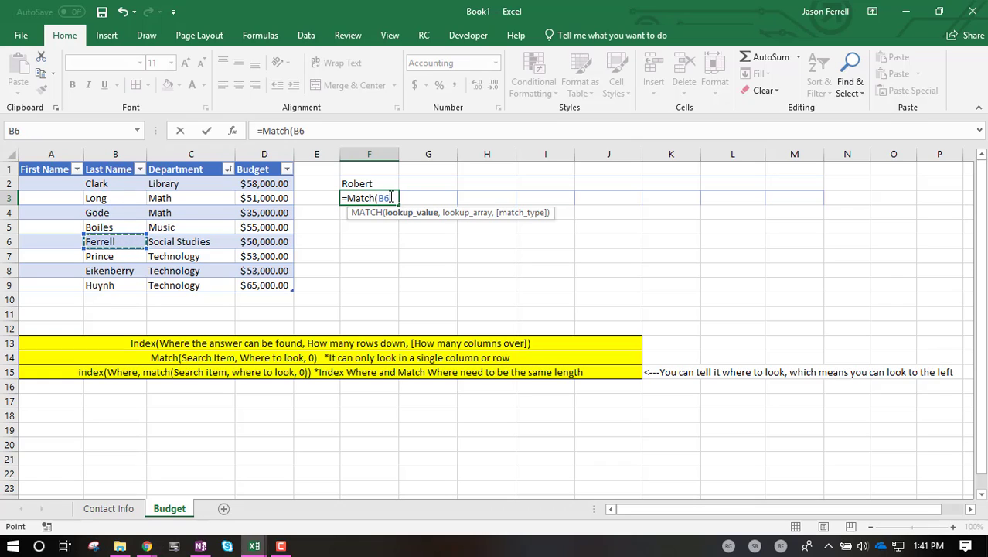
{"action": "type", "text": ","}
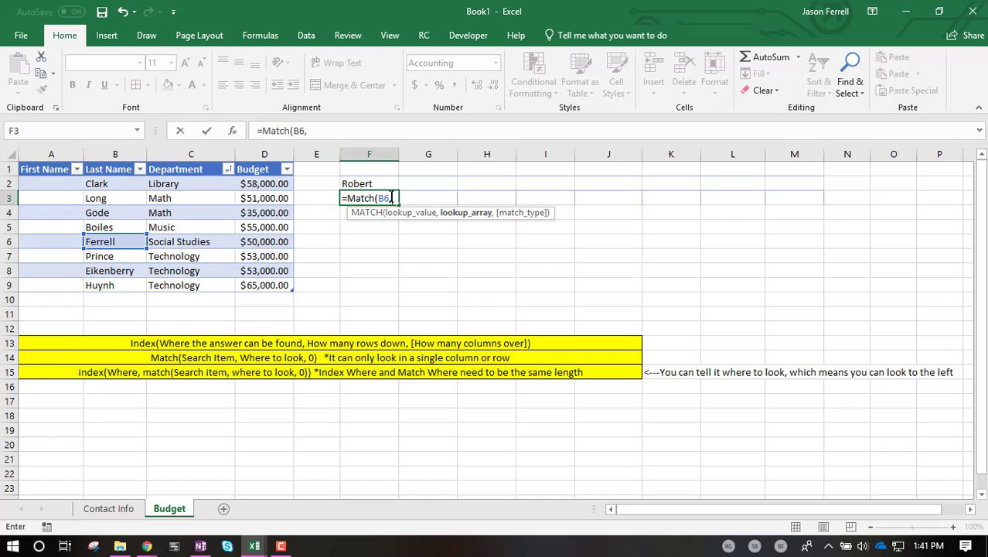
{"action": "left_click", "coordinate": [115, 511]}
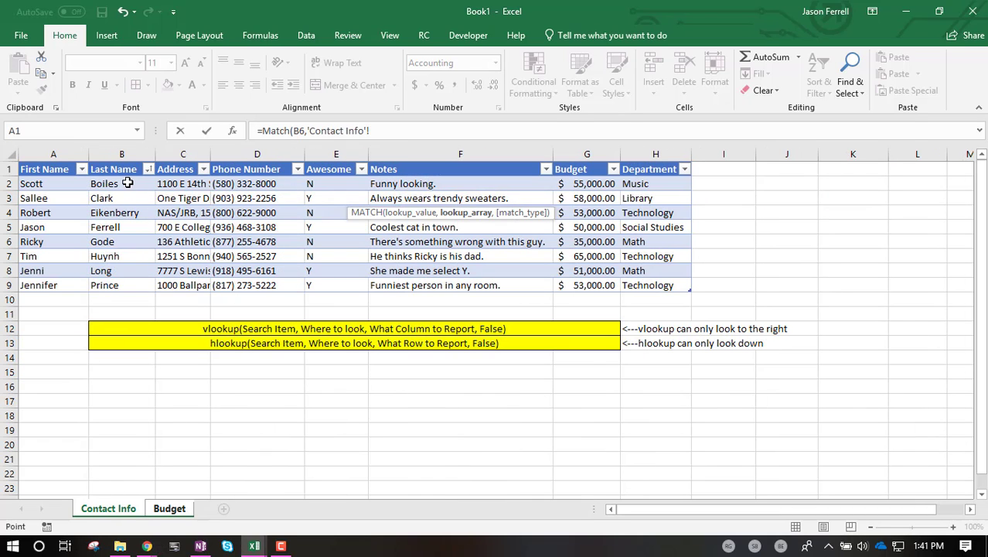
{"action": "left_click_drag", "start_coordinate": [128, 184], "coordinate": [135, 288]}
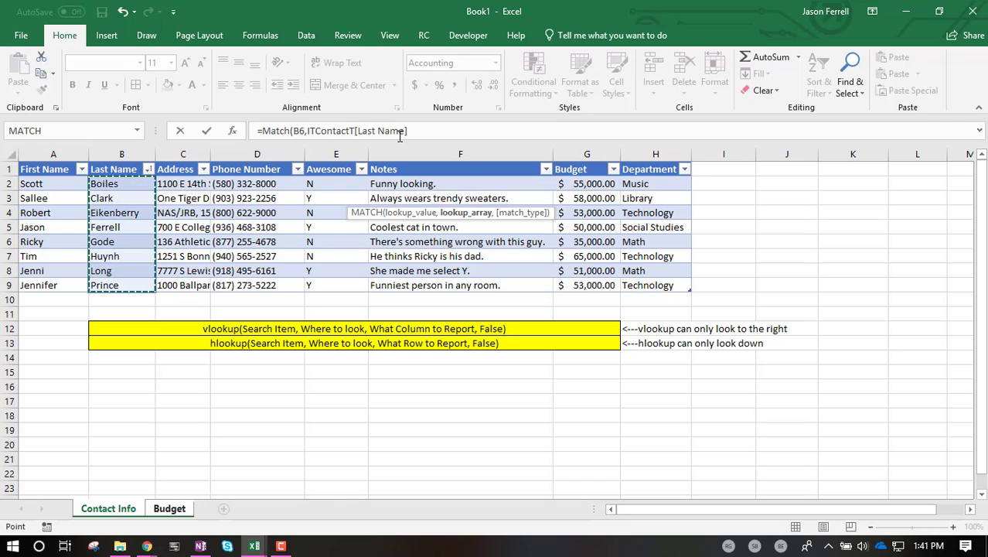
Step: Complete the F3 MATCH formula with match type 0 (Exact match) and enter it
{"action": "left_click", "coordinate": [438, 132]}
{"action": "type", "text": ","}
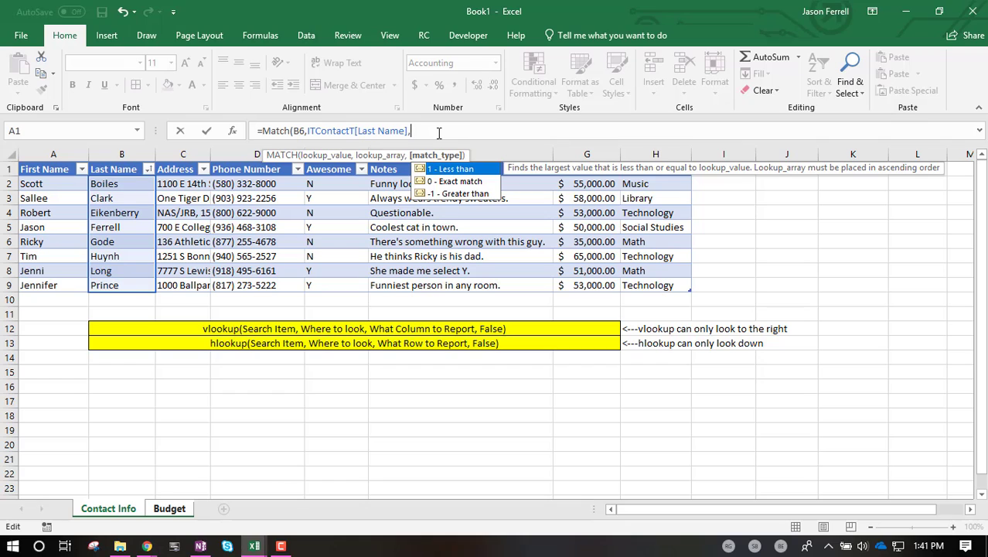
{"action": "left_click", "coordinate": [447, 183]}
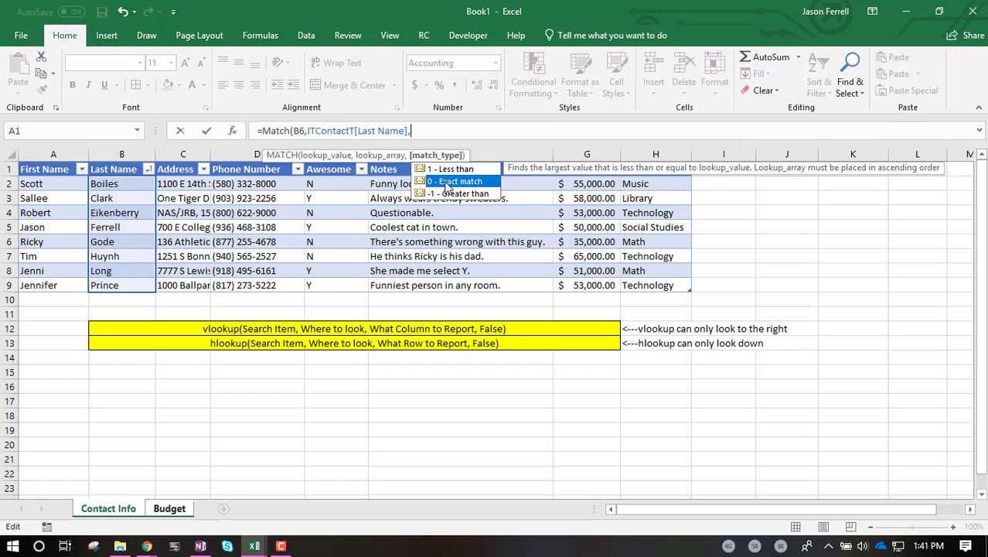
{"action": "double_click", "coordinate": [446, 183]}
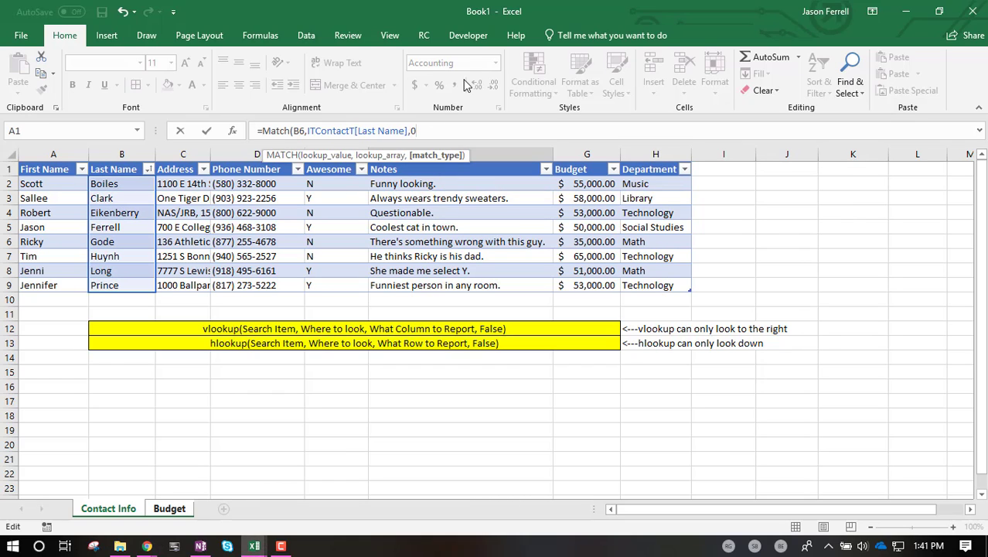
{"action": "type", "text": ")"}
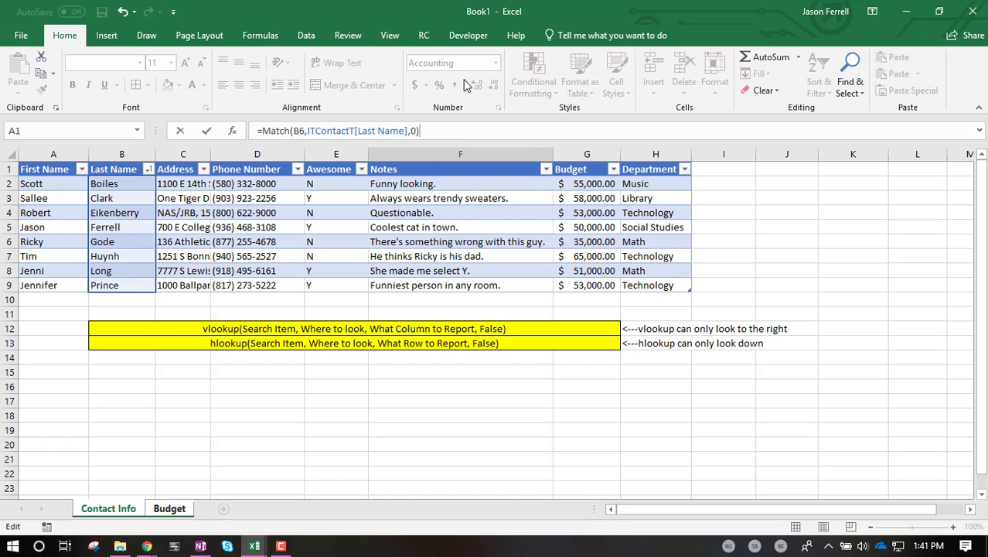
{"action": "key", "text": "Return"}
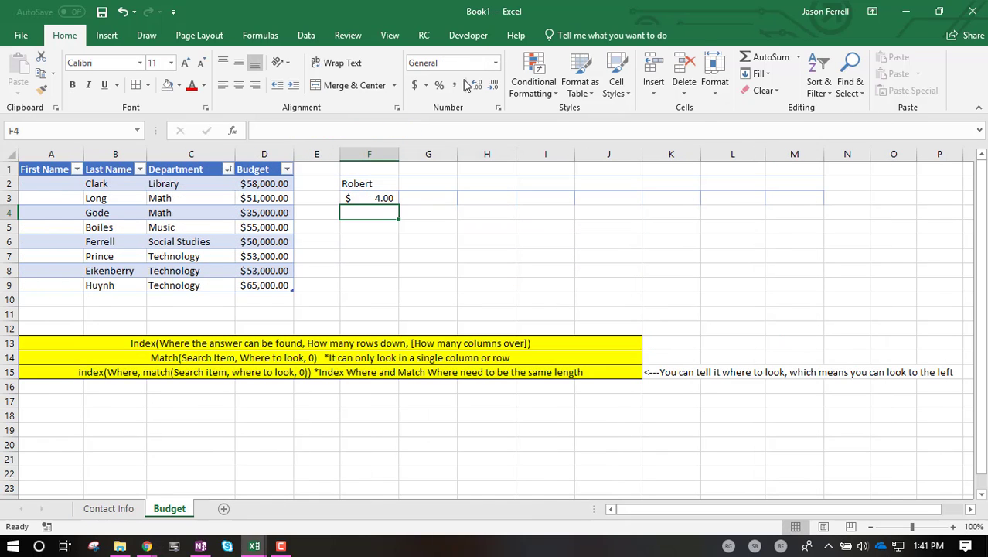
Step: Set the number format of the MATCH result in F3 to General
{"action": "left_click", "coordinate": [352, 197]}
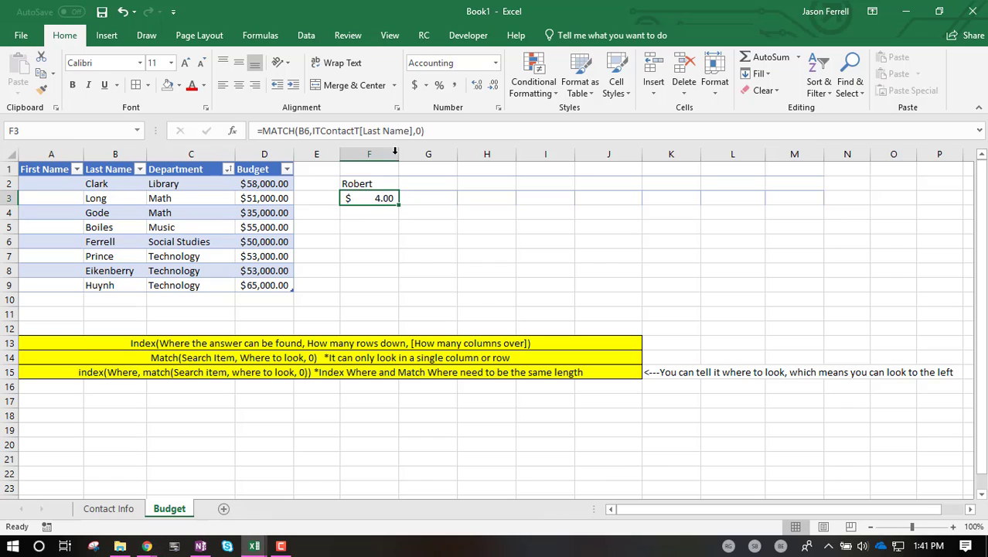
{"action": "left_click", "coordinate": [495, 63]}
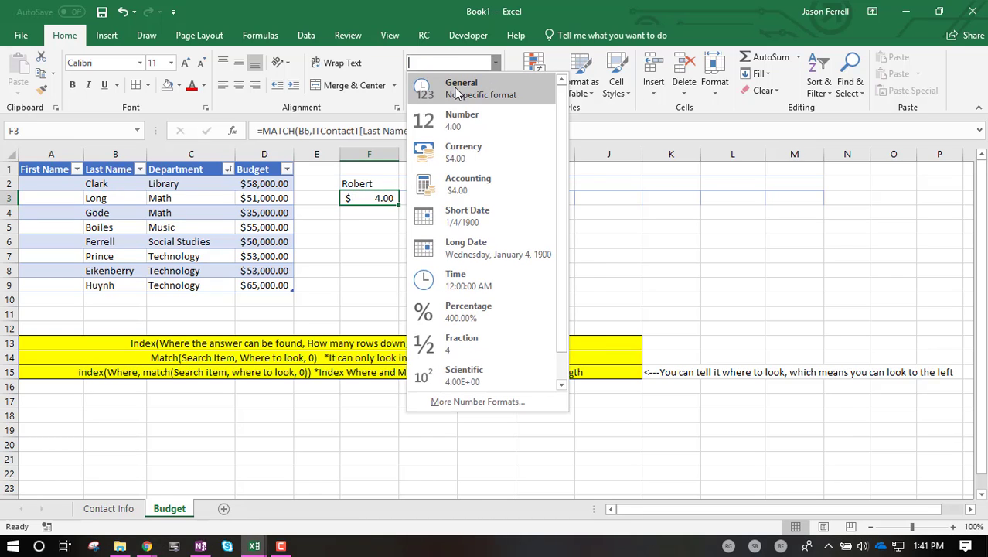
{"action": "left_click", "coordinate": [456, 92]}
{"action": "left_click", "coordinate": [368, 184]}
{"action": "left_click", "coordinate": [364, 197]}
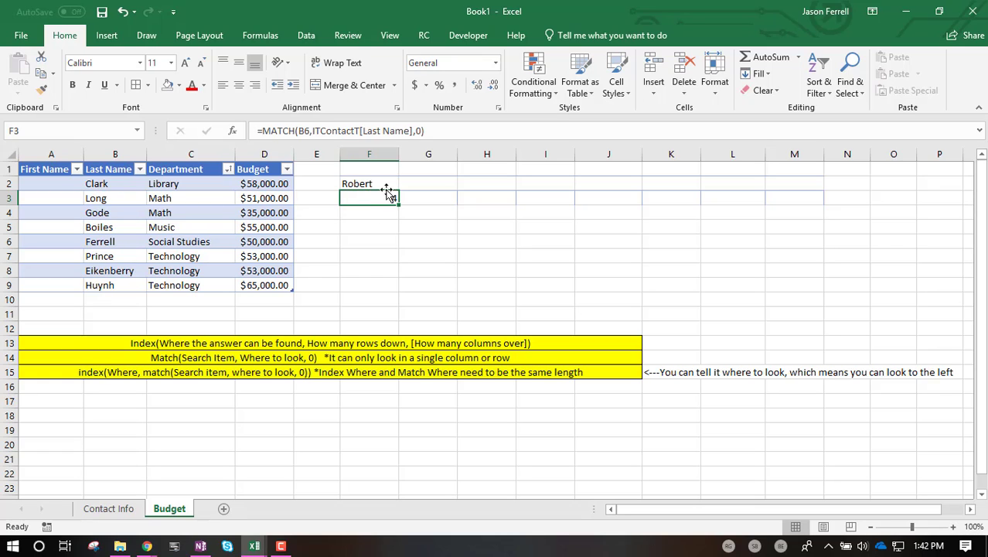
Step: Set the row number in the F2 INDEX formula to 4 and compare it with the MATCH formula in F3
{"action": "left_click", "coordinate": [385, 185]}
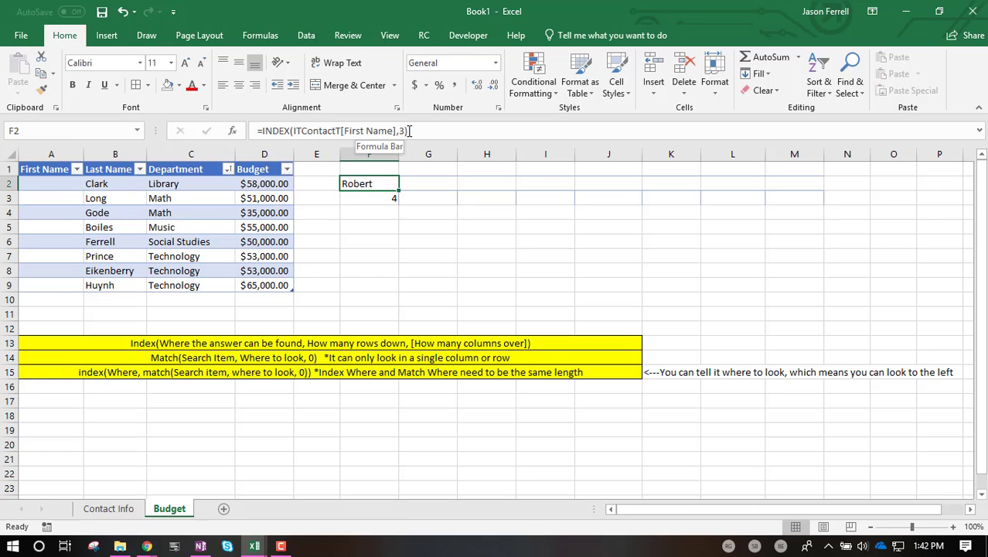
{"action": "left_click", "coordinate": [436, 126]}
{"action": "key", "text": "BackSpace"}
{"action": "type", "text": "4"}
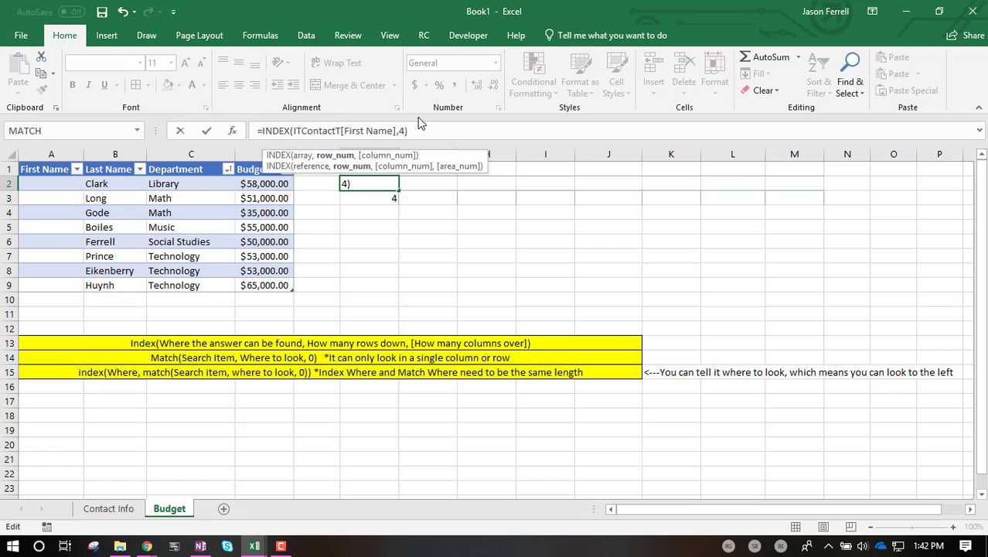
{"action": "key", "text": "Return"}
{"action": "key", "text": "Up"}
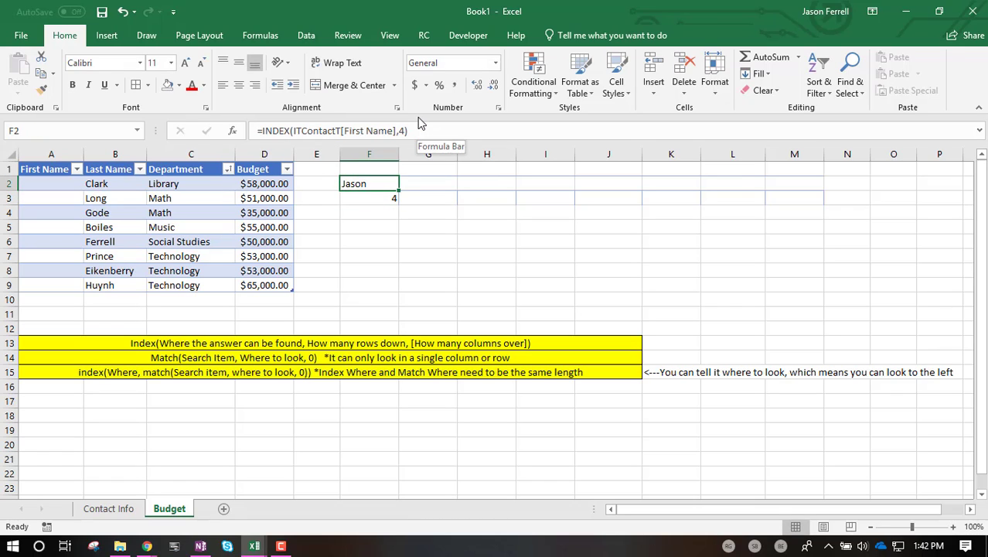
{"action": "key", "text": "Down"}
{"action": "key", "text": "Up"}
{"action": "key", "text": "Down"}
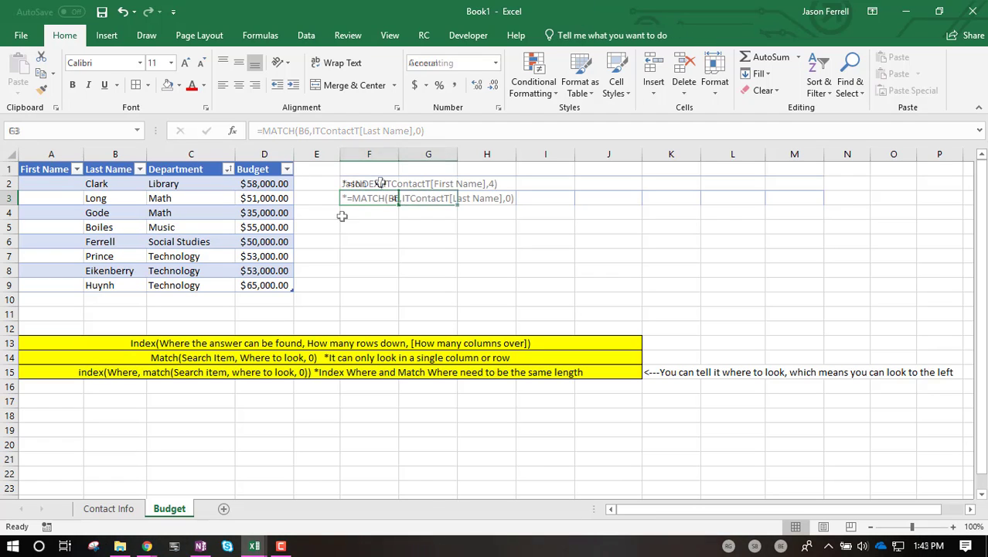
{"action": "key", "text": "Return"}
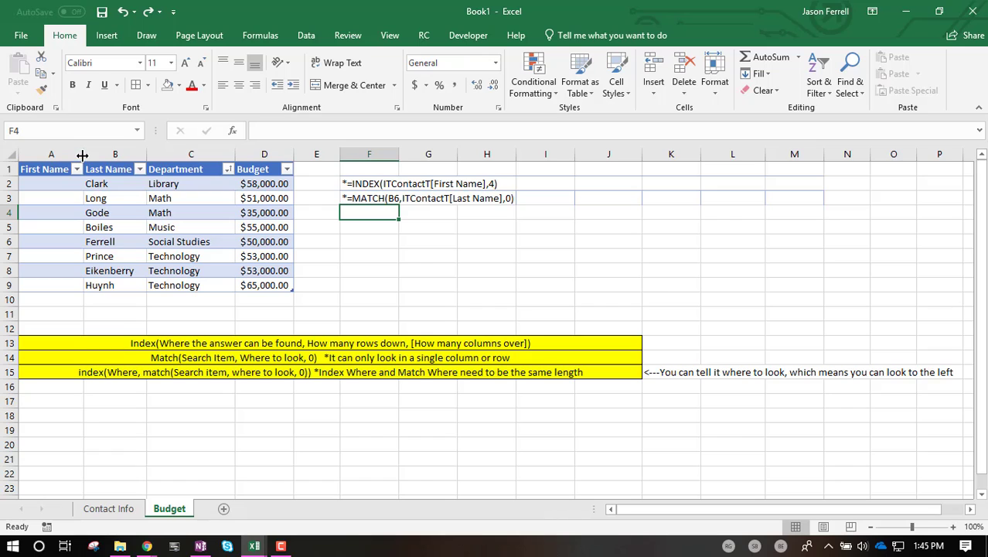
Step: Widen the Budget sheet's First Name column and start an INDEX formula in A2 with ITContactT[First Name] as the array
{"action": "left_click_drag", "start_coordinate": [84, 153], "coordinate": [294, 154]}
{"action": "left_click", "coordinate": [62, 186]}
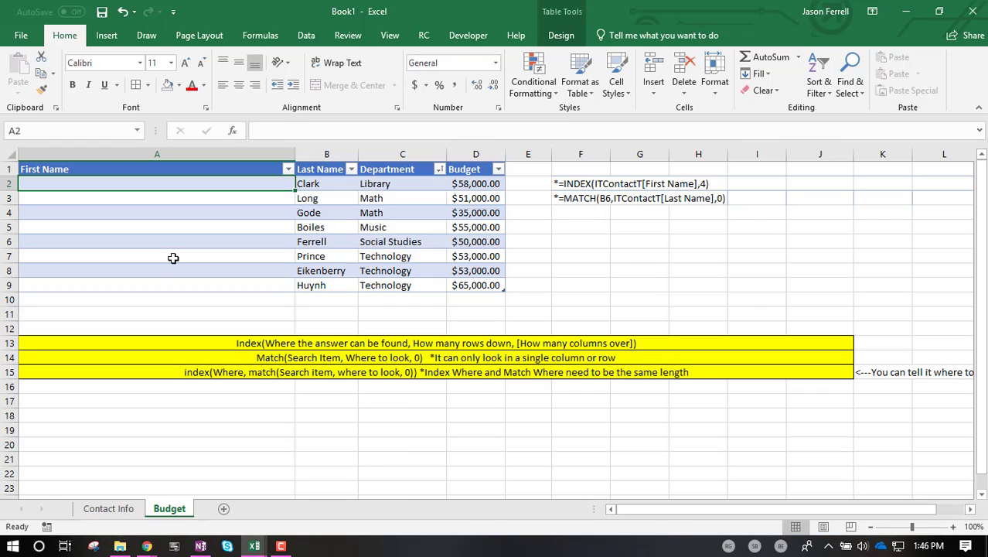
{"action": "type", "text": "="}
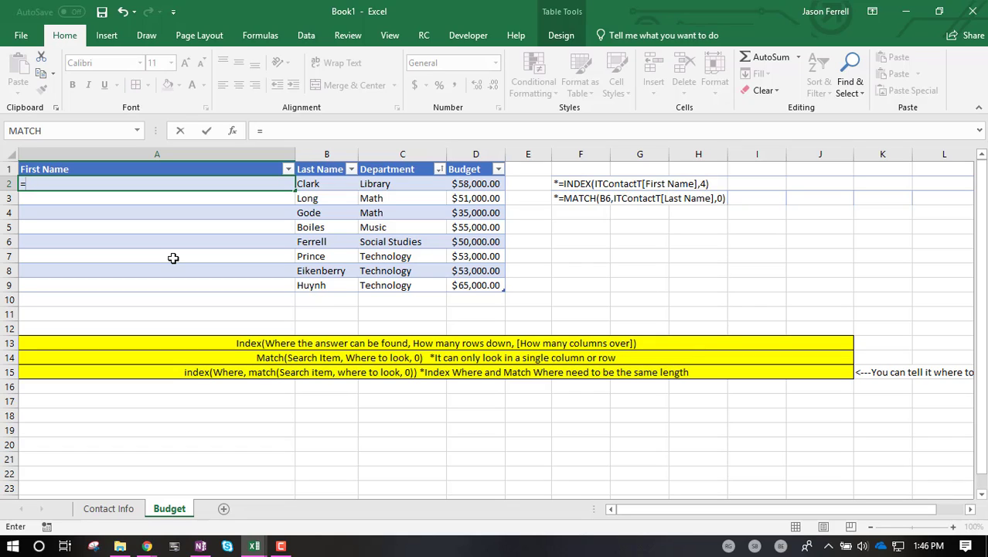
{"action": "type", "text": "index("}
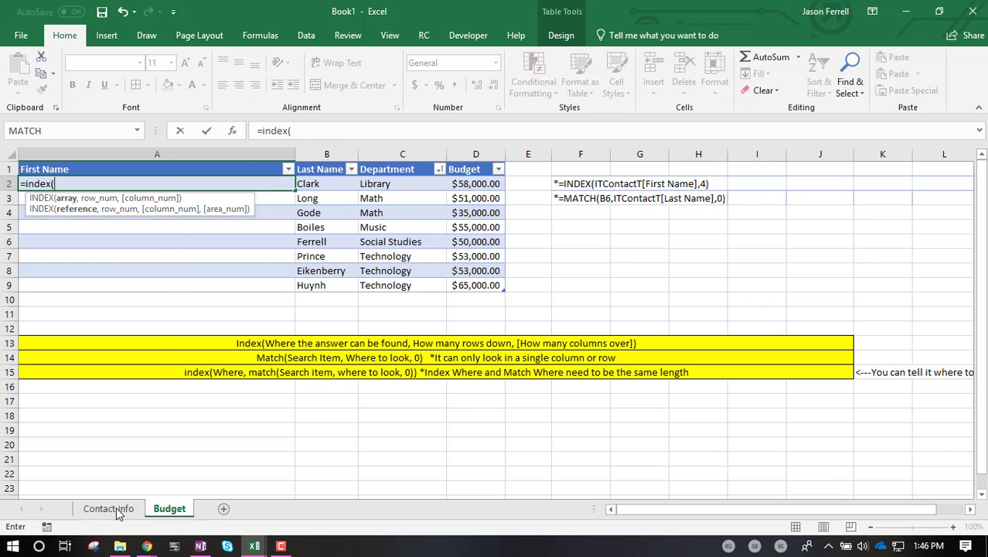
{"action": "left_click", "coordinate": [89, 516]}
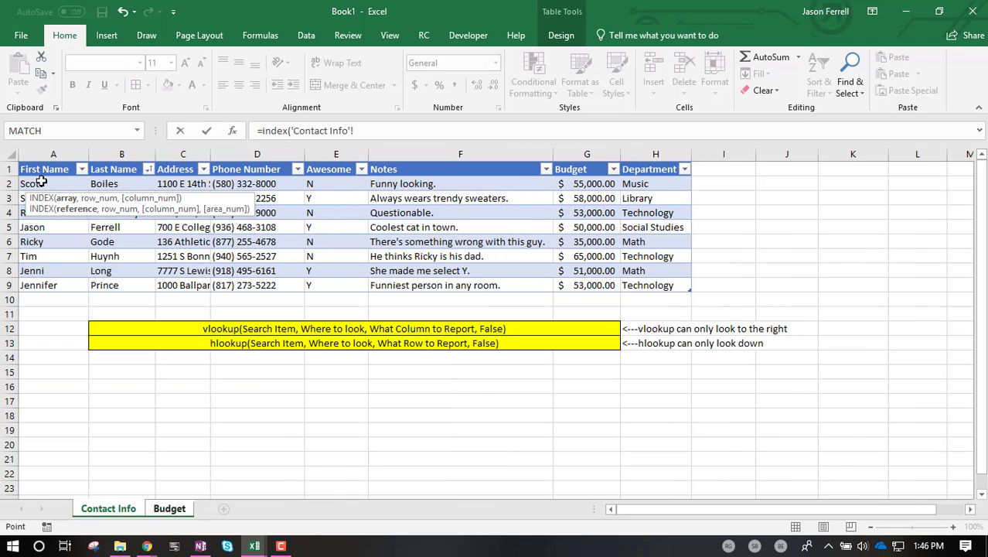
{"action": "left_click_drag", "start_coordinate": [44, 178], "coordinate": [54, 281]}
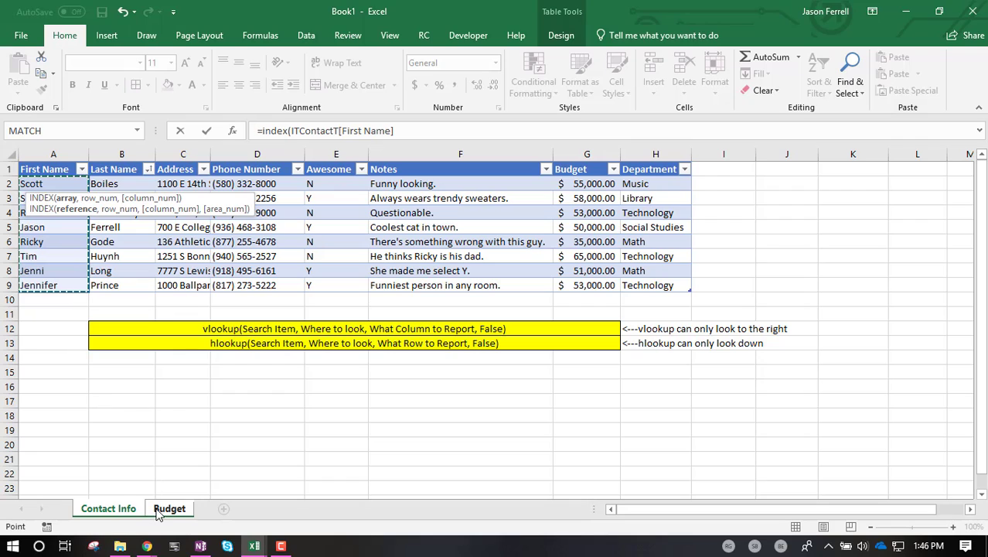
{"action": "type", "text": ","}
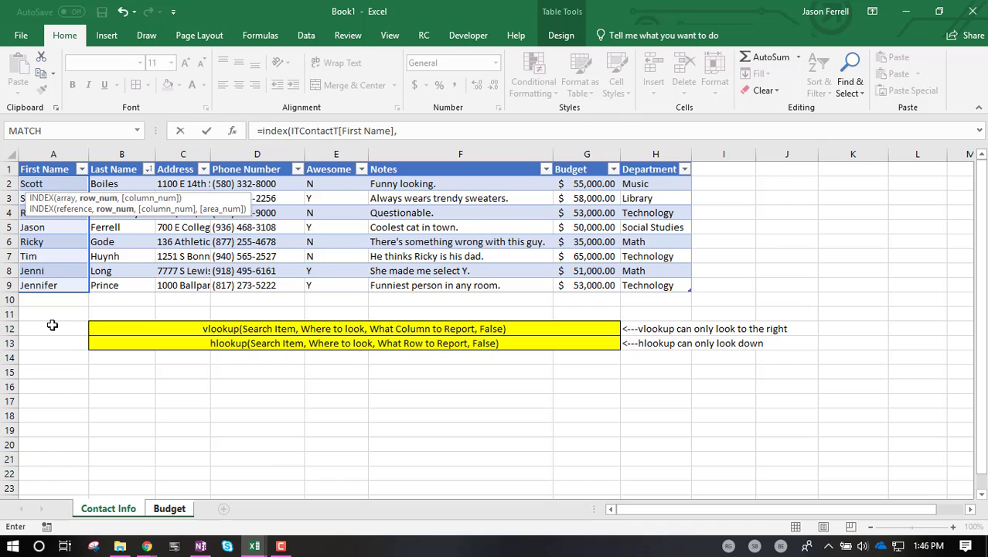
Step: Nest a MATCH function as the row number, with the Budget row's [@[Last Name]] as lookup value and no Budget! sheet prefix
{"action": "type", "text": "Match"}
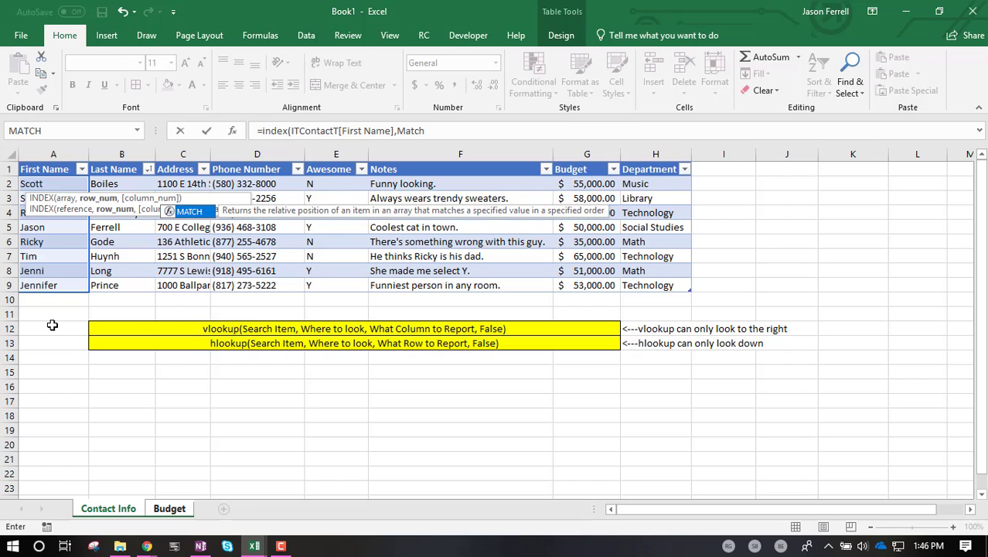
{"action": "type", "text": "("}
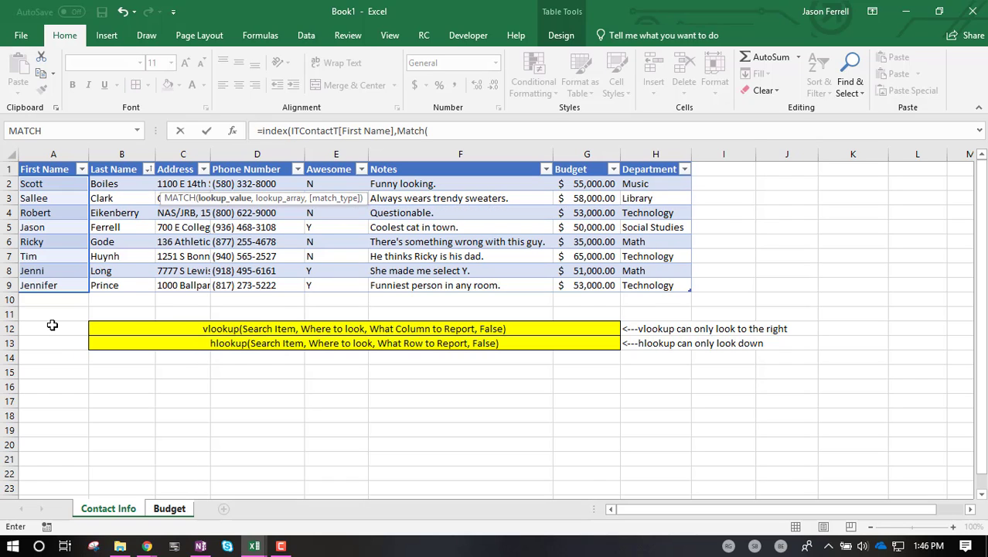
{"action": "left_click", "coordinate": [167, 508]}
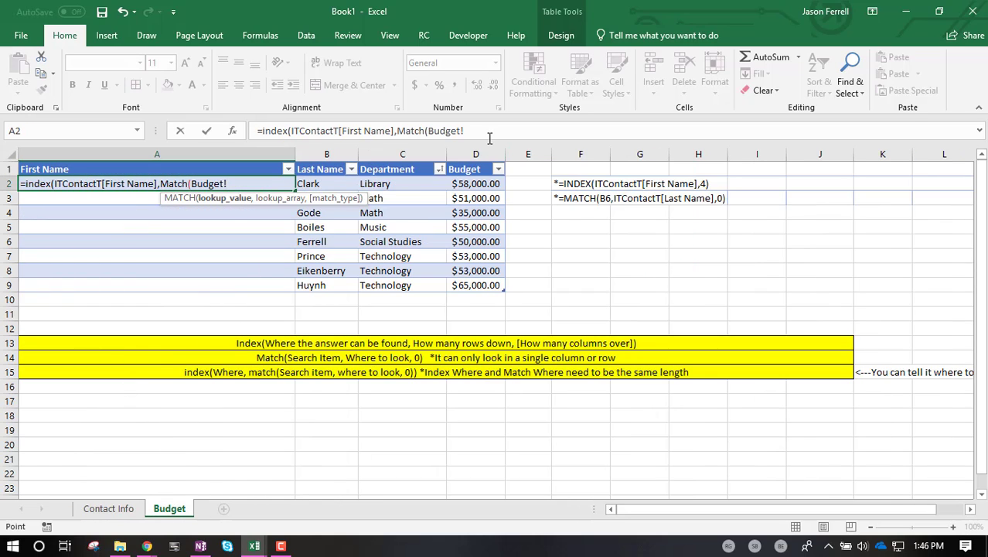
{"action": "key", "text": "BackSpace"}
{"action": "key", "text": "BackSpace"}
{"action": "key", "text": "BackSpace"}
{"action": "key", "text": "BackSpace"}
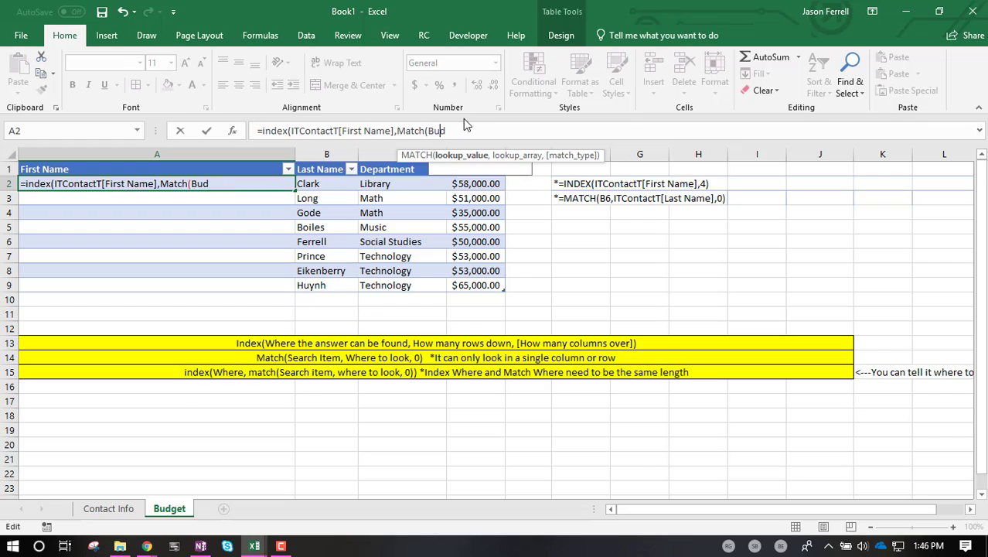
{"action": "key", "text": "BackSpace"}
{"action": "key", "text": "BackSpace"}
{"action": "key", "text": "BackSpace"}
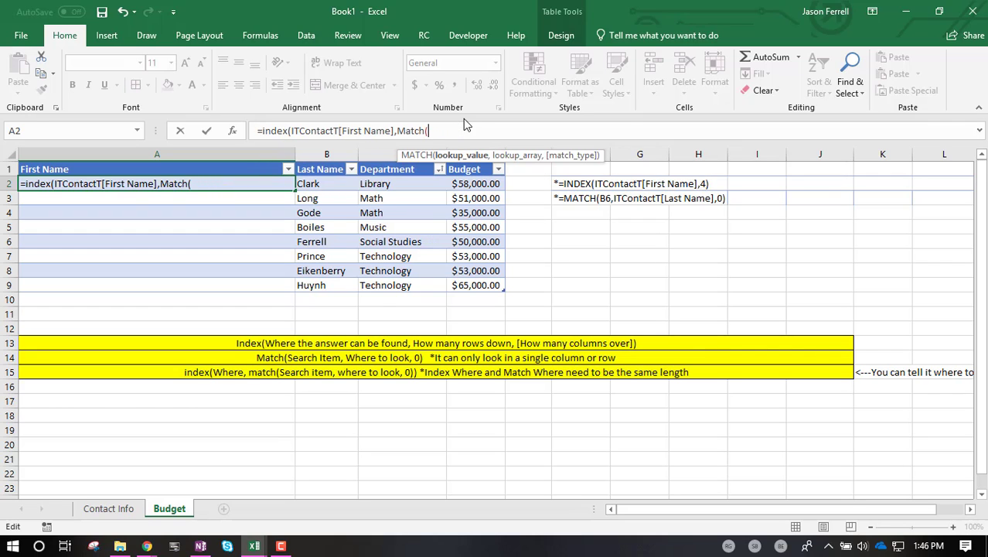
{"action": "left_click", "coordinate": [334, 185]}
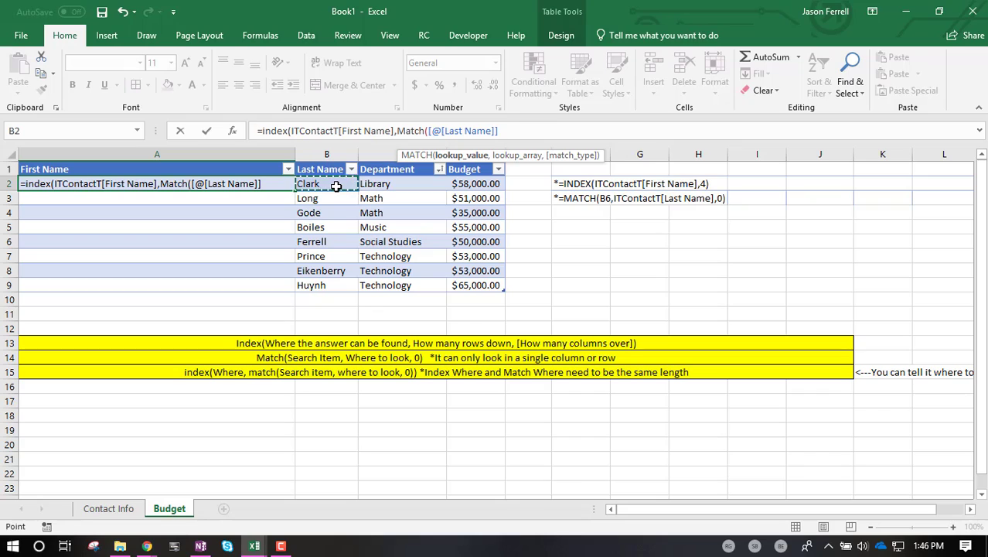
{"action": "type", "text": ","}
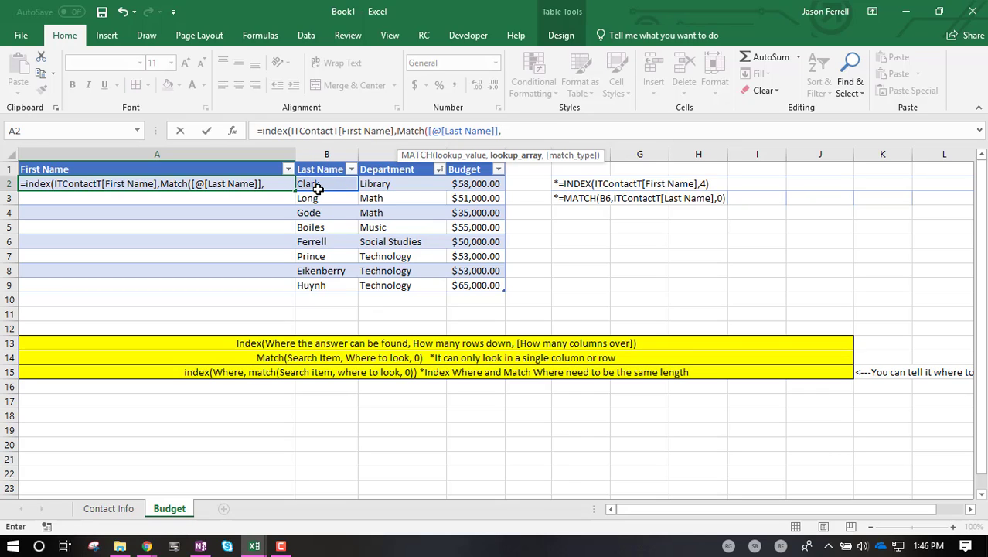
Step: Complete the nested MATCH with ITContactT[Last Name] from Contact Info as the lookup array and match type 0
{"action": "left_click", "coordinate": [130, 510]}
{"action": "left_click_drag", "start_coordinate": [115, 184], "coordinate": [123, 287]}
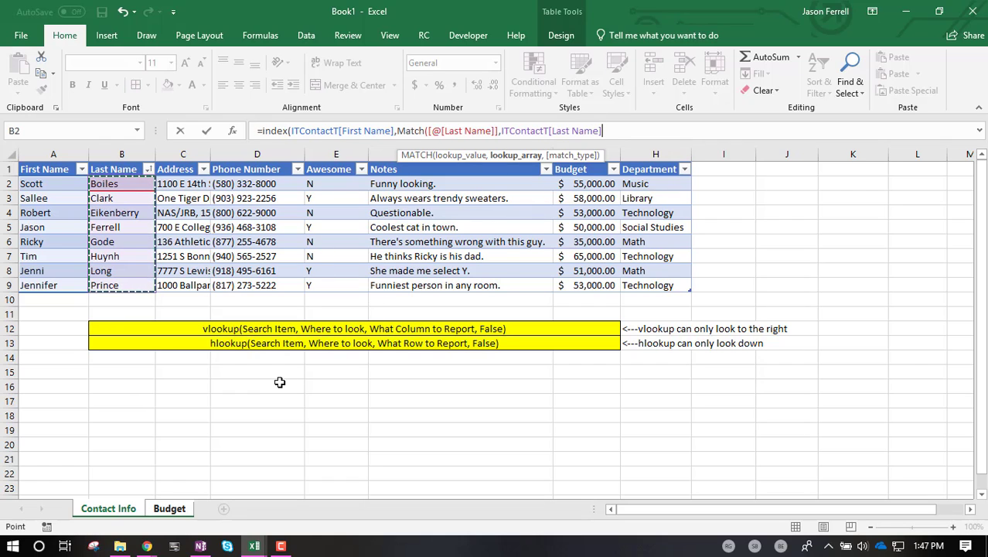
{"action": "type", "text": ",0"}
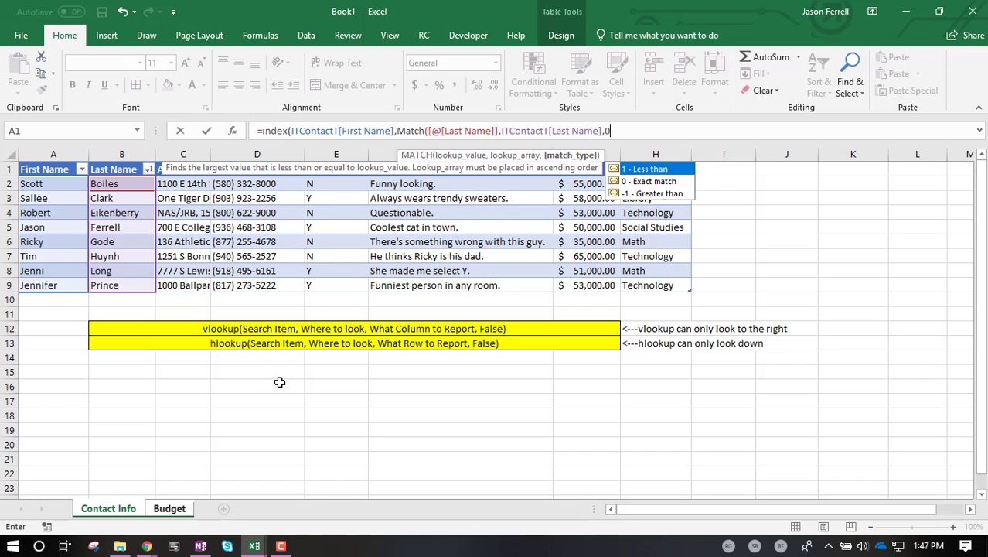
{"action": "type", "text": ")"}
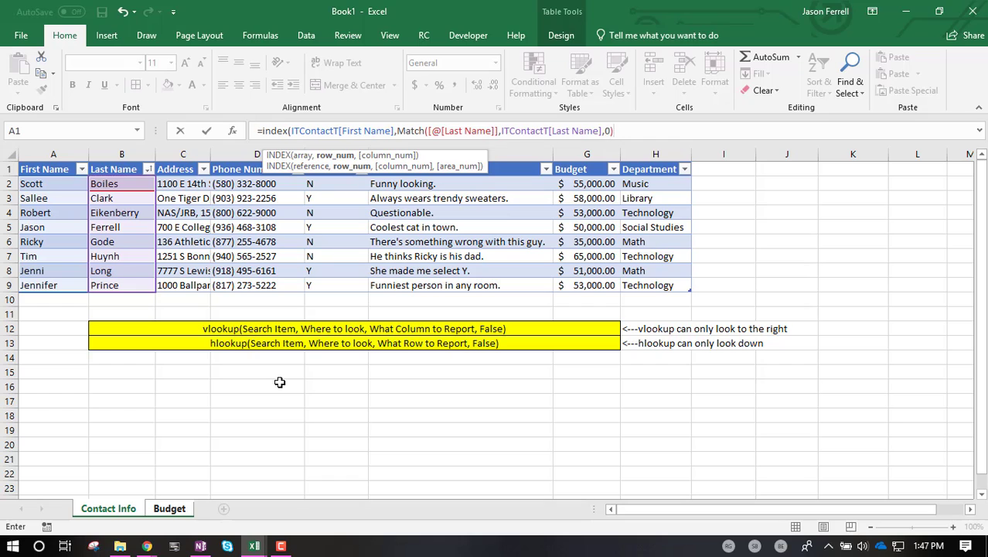
Step: Close and enter the INDEX/MATCH formula in A2, and fill it down the Budget sheet's First Name column through A9
{"action": "type", "text": ")"}
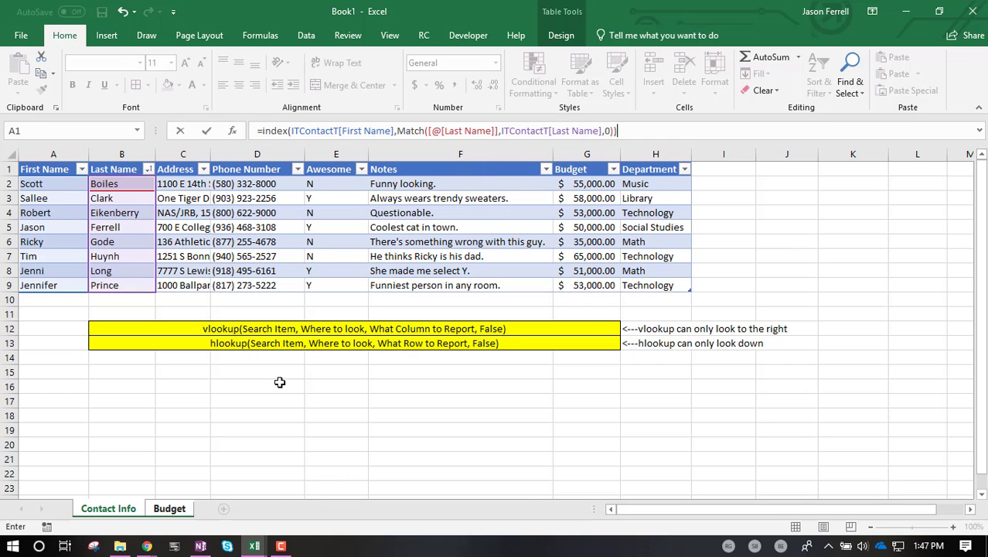
{"action": "key", "text": "Return"}
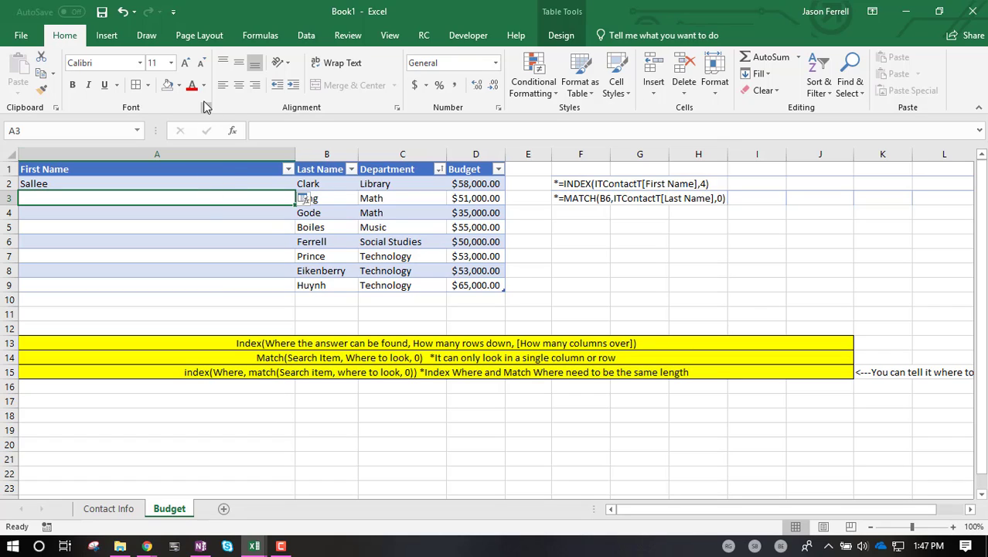
{"action": "left_click", "coordinate": [232, 183]}
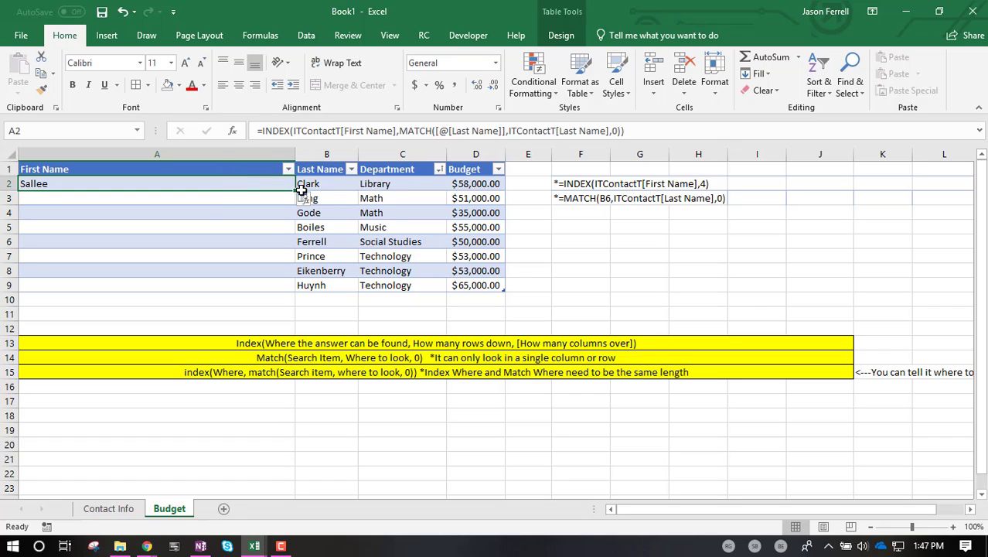
{"action": "left_click_drag", "start_coordinate": [295, 190], "coordinate": [277, 289]}
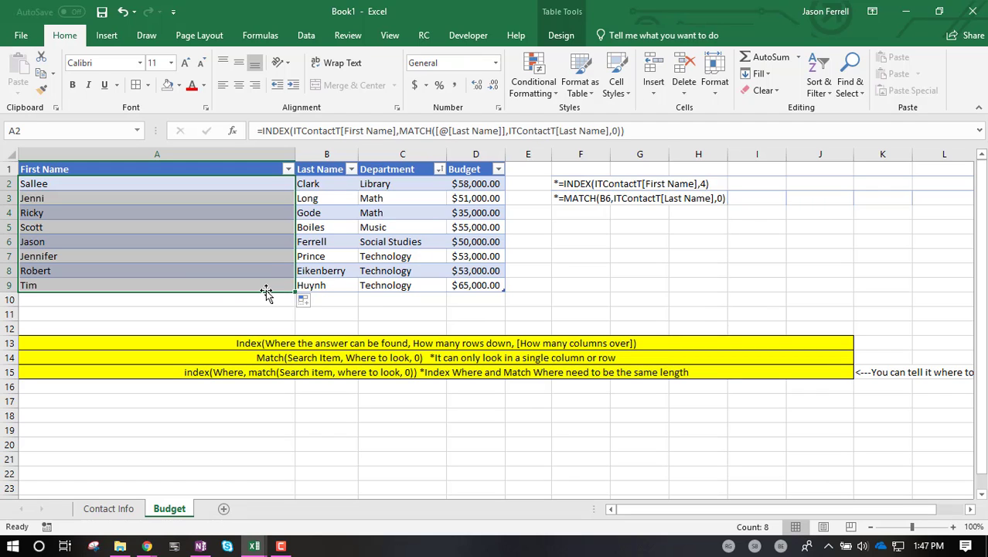
Step: Autofit the First Name column's width to its contents and select the combined index/match syntax note in row 15
{"action": "double_click", "coordinate": [294, 154]}
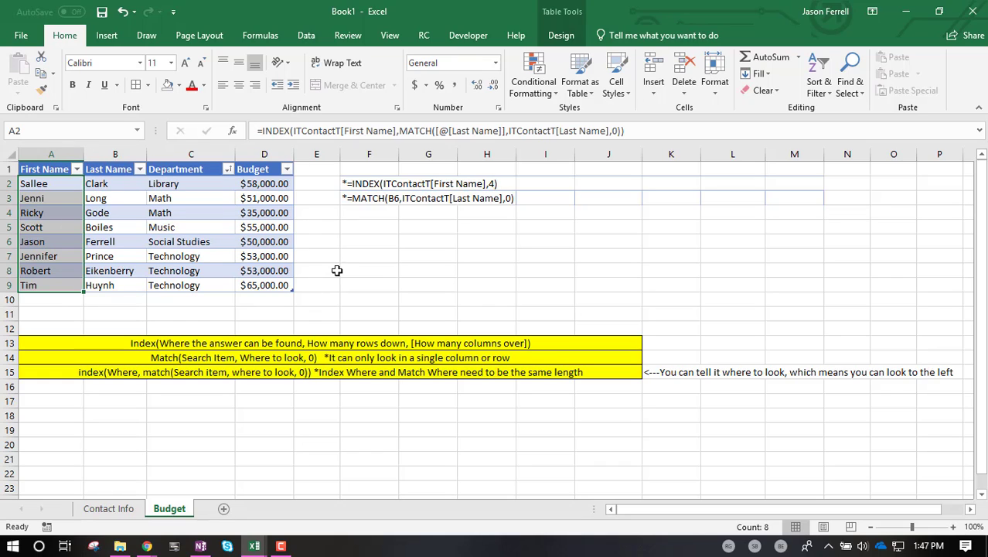
{"action": "left_click", "coordinate": [333, 269]}
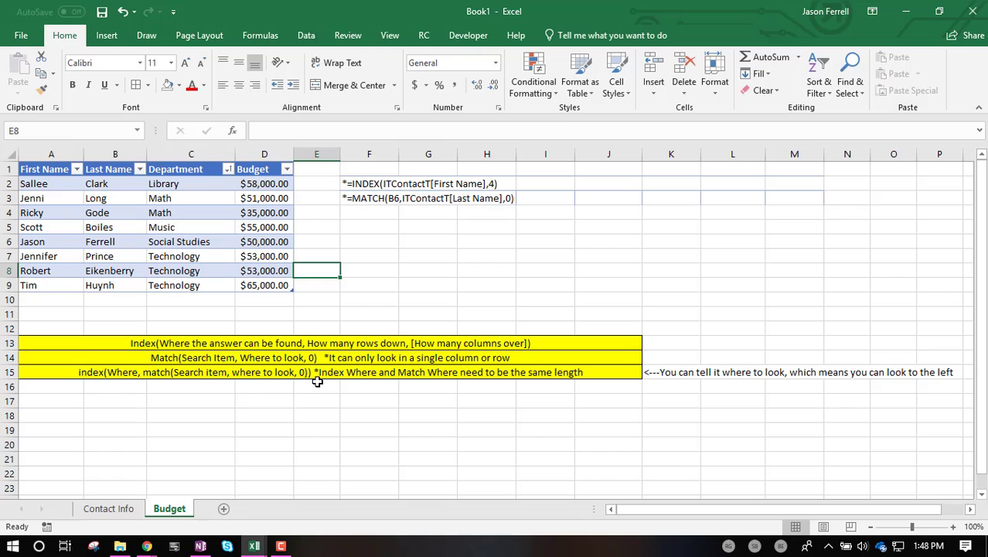
{"action": "left_click", "coordinate": [65, 375]}
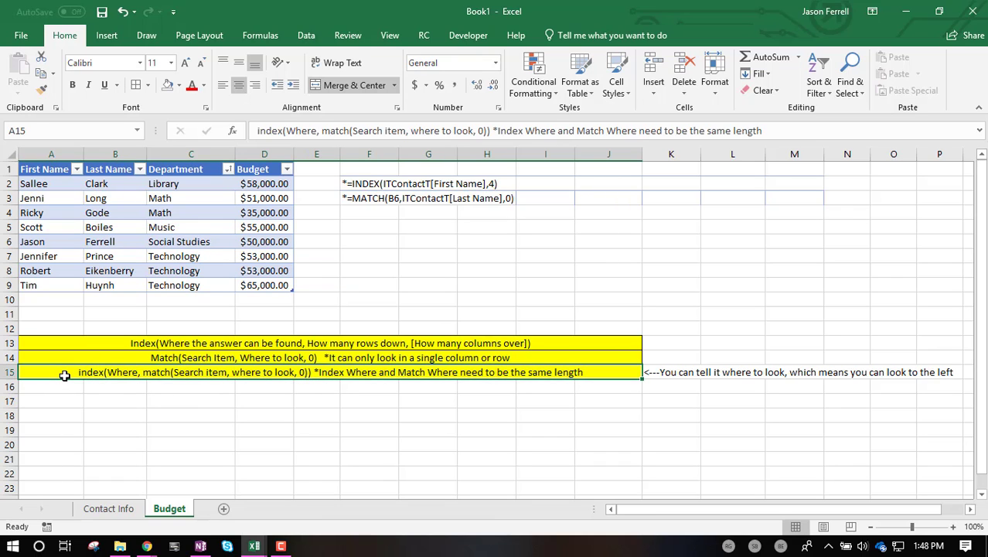